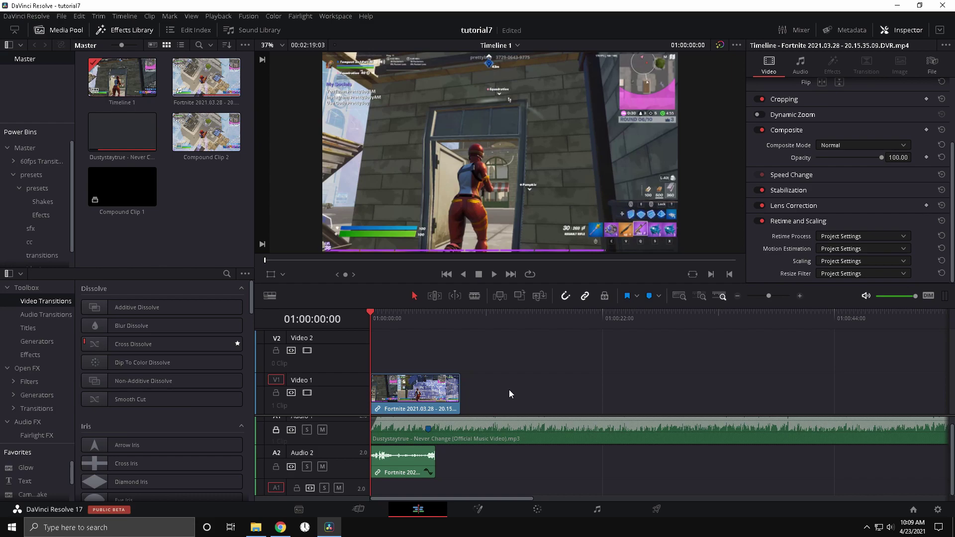
Step: Play the edit from the start through the music marker to check where the shot lands on the beat
click(448, 318)
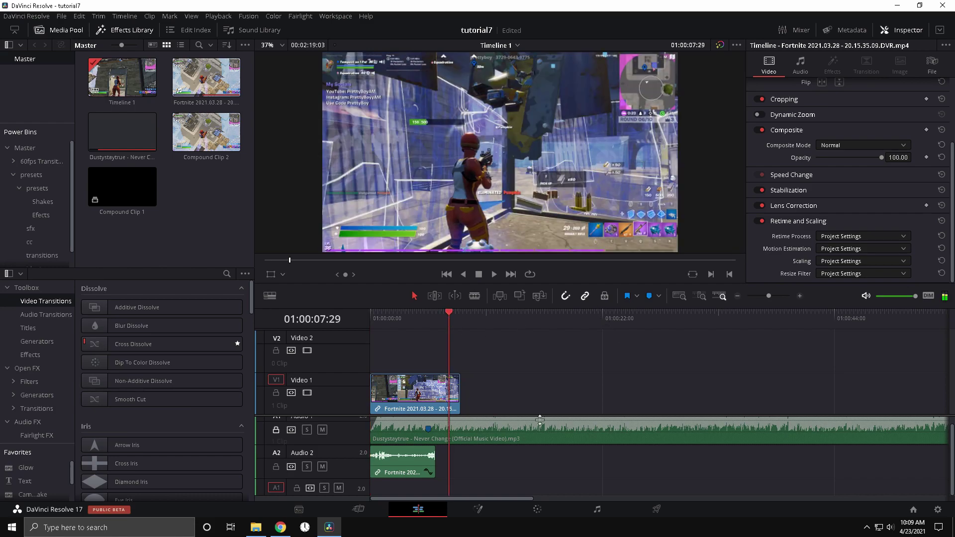
click(520, 437)
scroll(522, 436, up, 1)
click(420, 390)
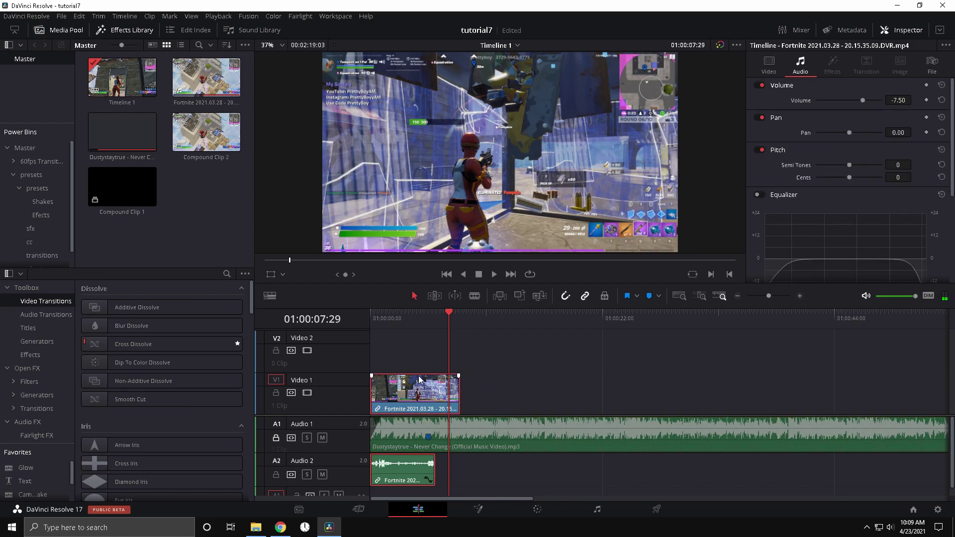
click(427, 315)
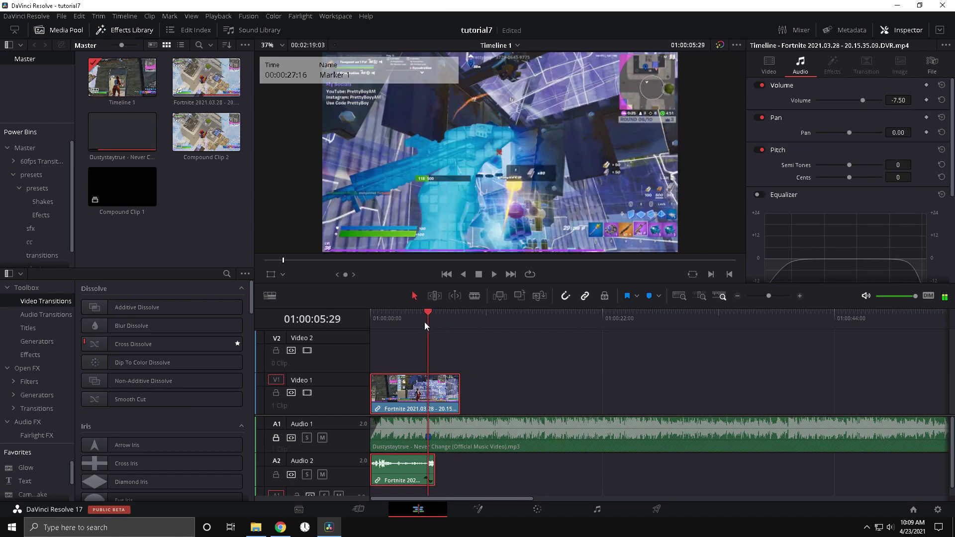
key(Home)
click(527, 365)
key(space)
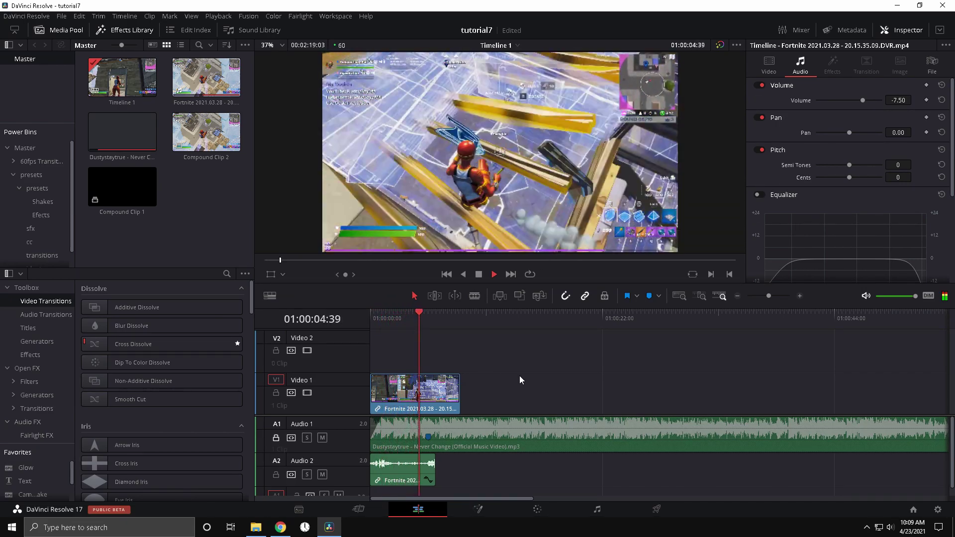
key(space)
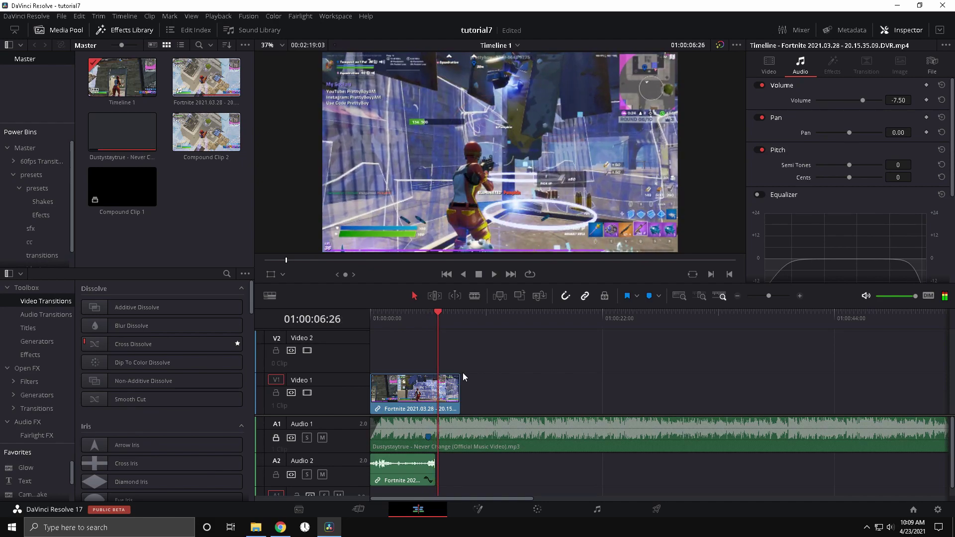
Step: Park the playhead on the music marker at 01:00:05:29 and unlink the gameplay clip's video from its audio
click(432, 318)
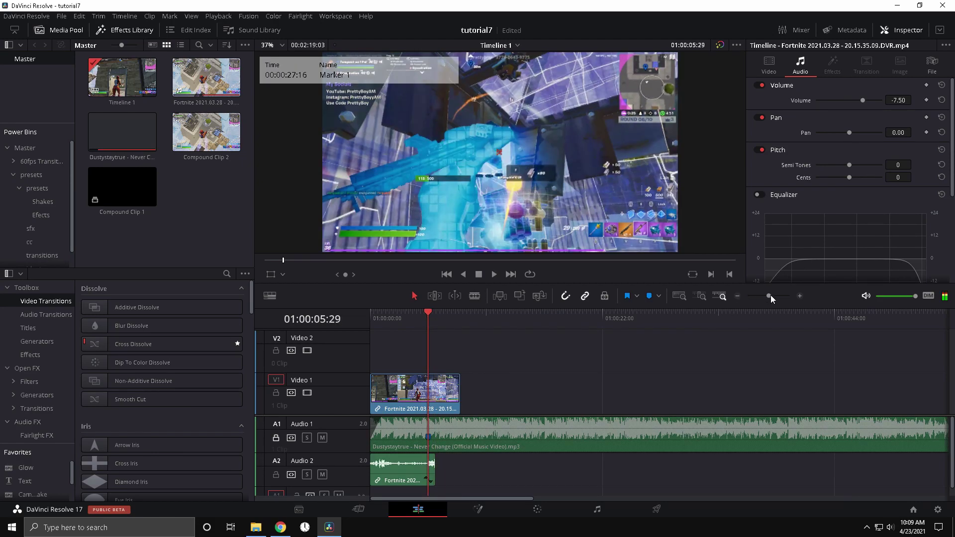
drag(770, 295, 774, 297)
right_click(565, 400)
click(736, 374)
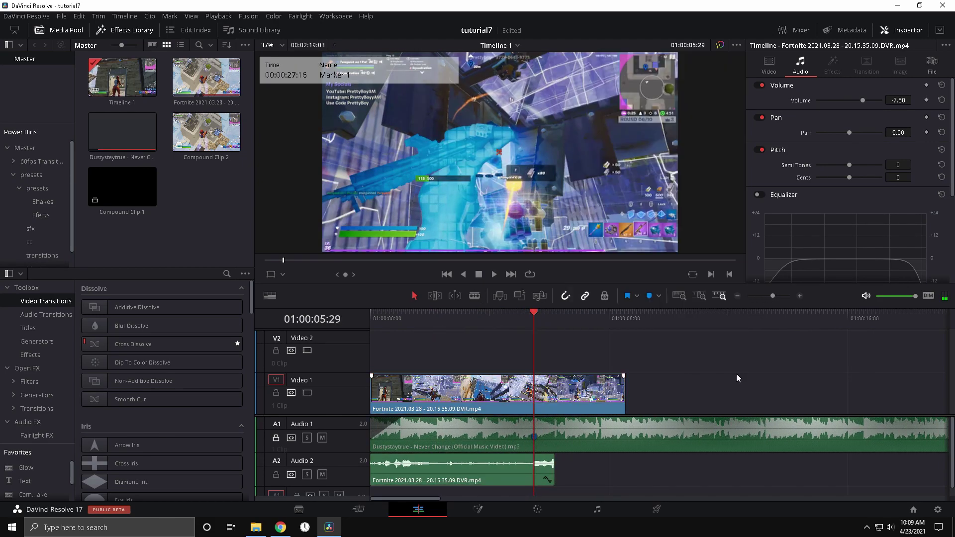
Step: Show the retime controls and the retime curve on the gameplay video clip
click(588, 396)
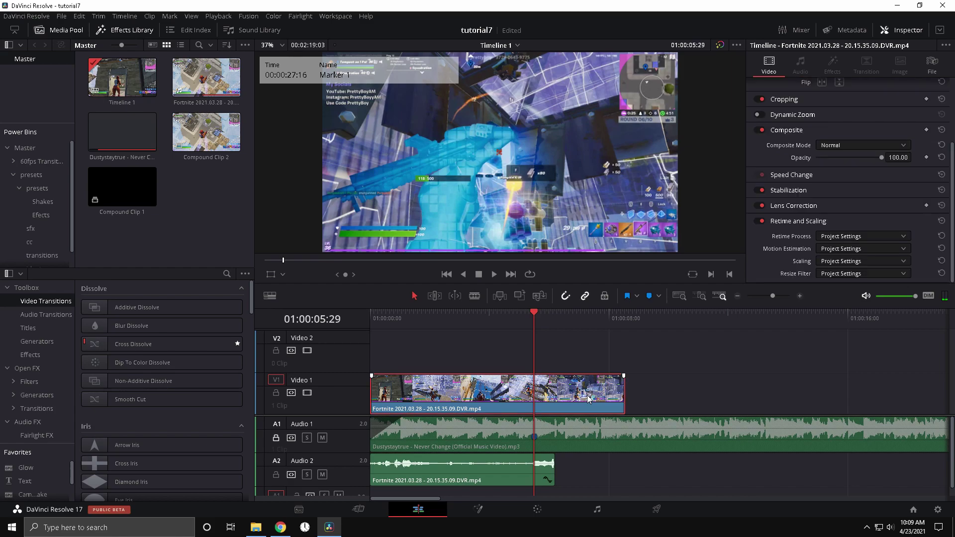
right_click(560, 394)
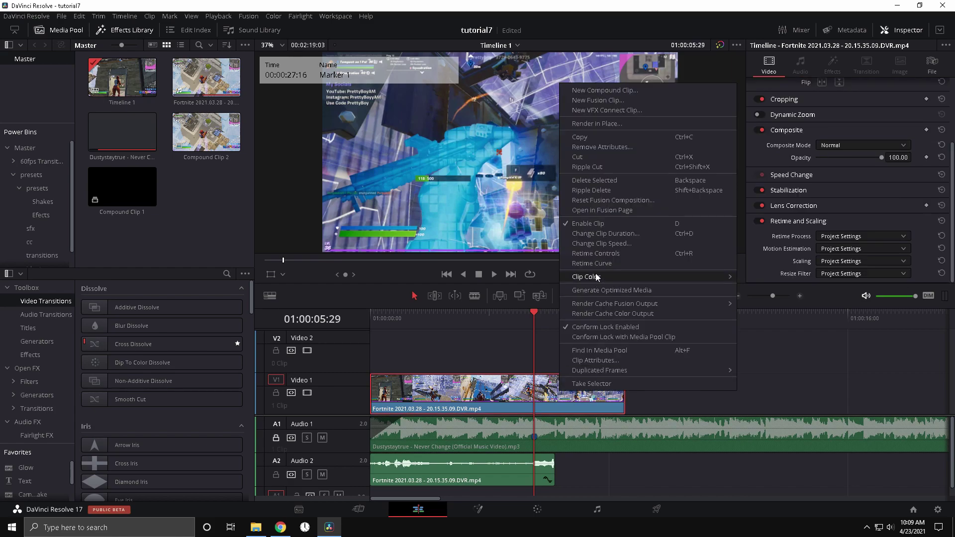
click(587, 254)
right_click(551, 393)
click(581, 267)
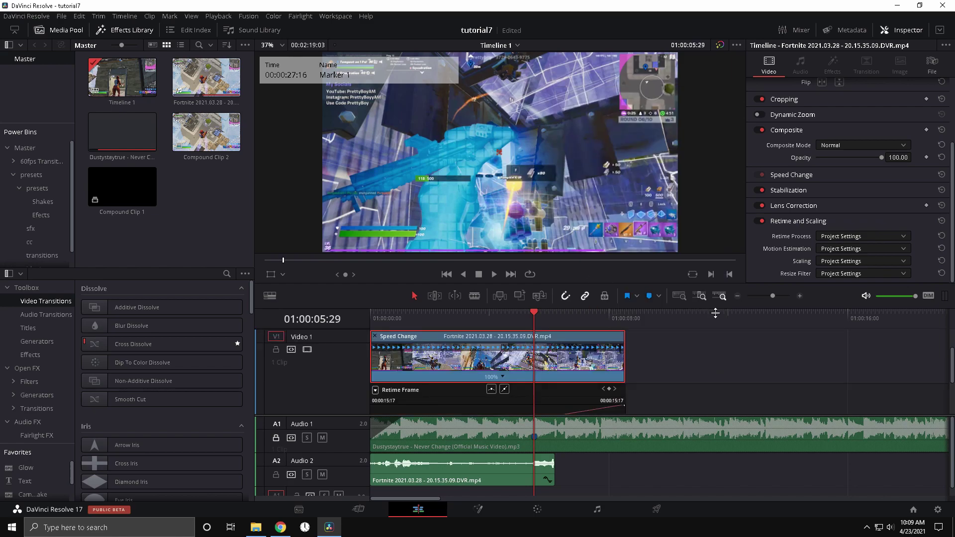
Step: Unlock the Audio 1 track and switch the clip's curve display from Retime Frame to Retime Speed
click(275, 439)
scroll(541, 381, up, 2)
click(375, 370)
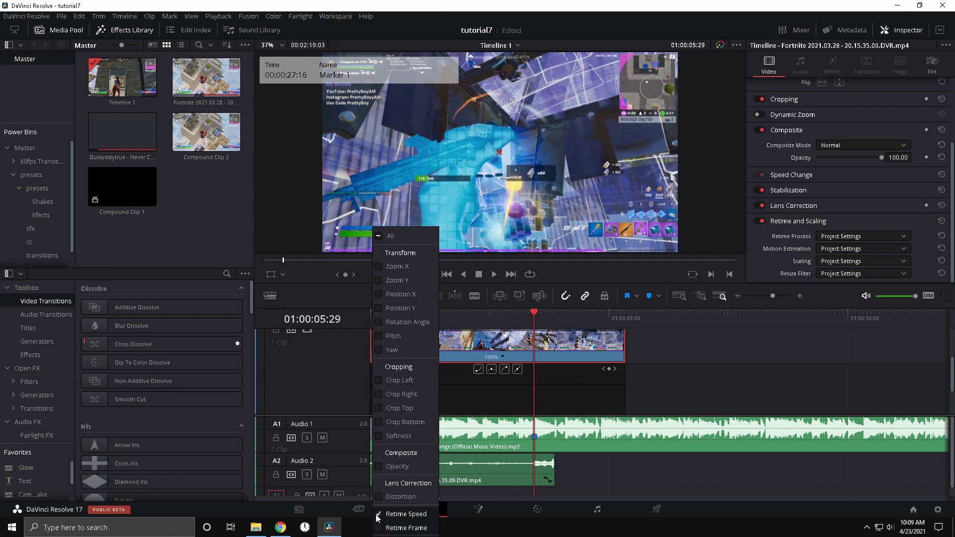
click(560, 382)
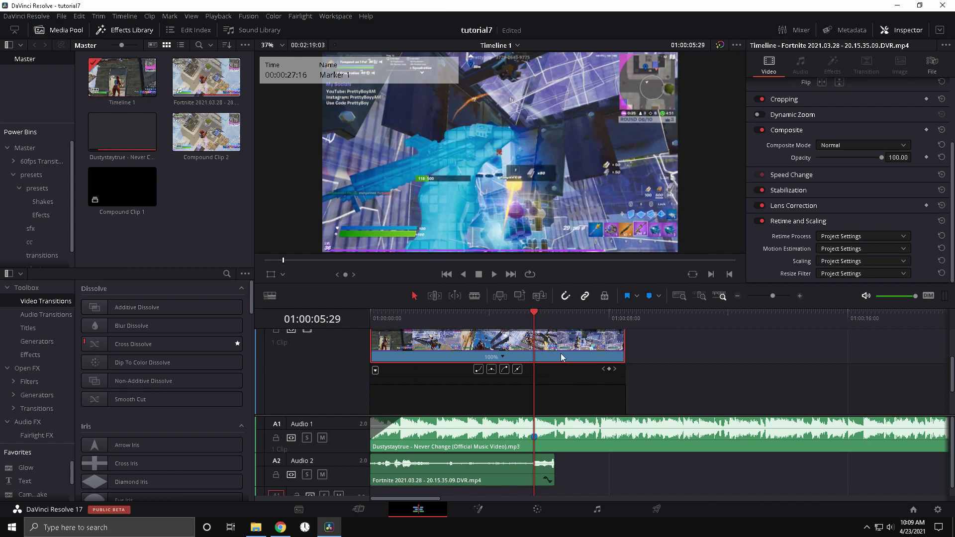
Step: Split the gameplay clip at the music marker at 01:00:05:29 and move its second part up to Video 2
key(ctrl+b)
scroll(685, 360, up, 2)
drag(576, 391, 579, 351)
scroll(670, 389, down, 2)
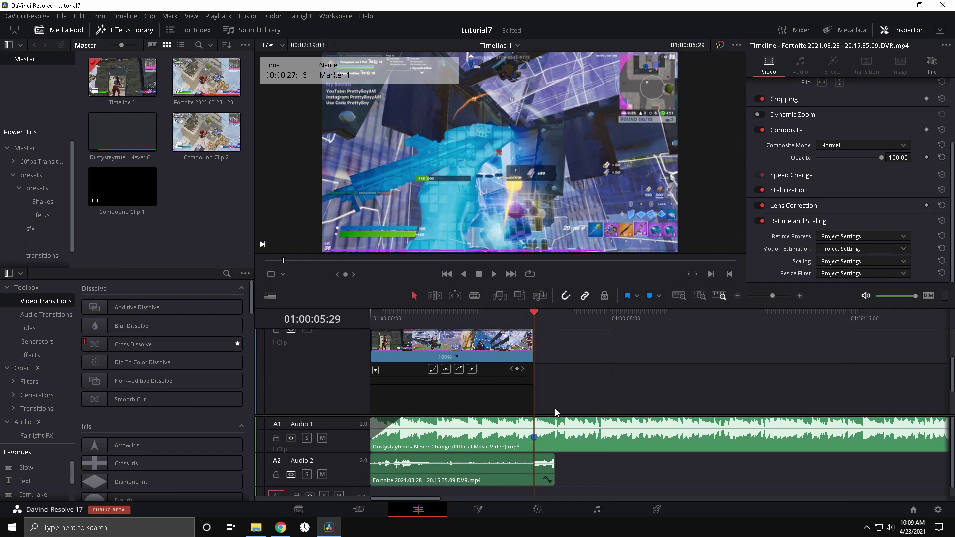
Step: Find the preceding beat in the song and add a marker to the music clip at 01:00:04:42
drag(526, 316, 490, 319)
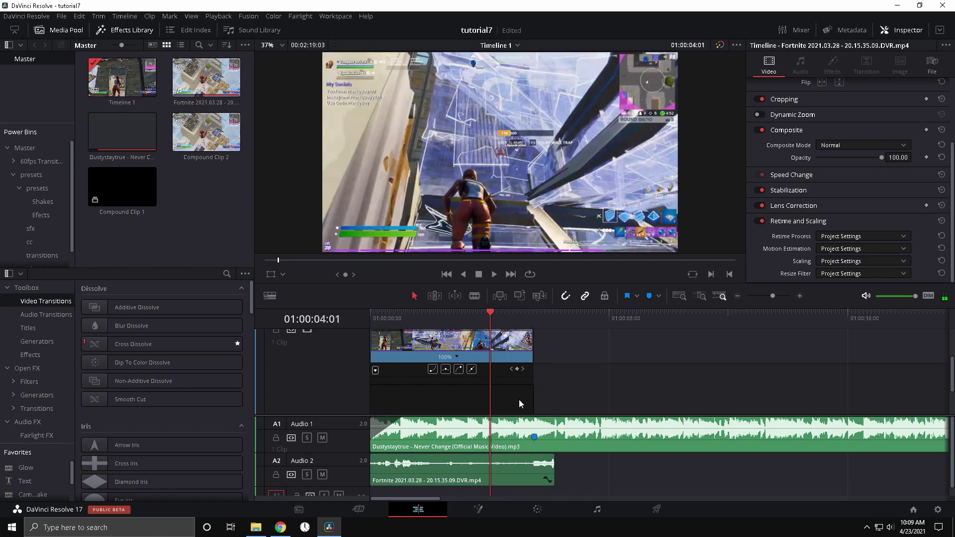
mouse_move(505, 319)
mouse_down()
mouse_move(496, 326)
mouse_move(514, 328)
mouse_up()
key(space)
key(space)
drag(780, 297, 784, 299)
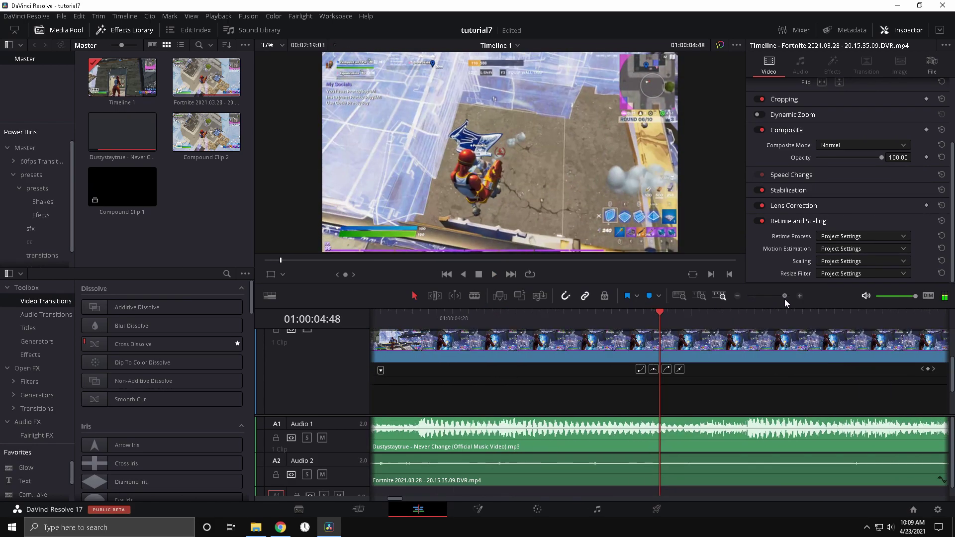
drag(654, 319, 615, 330)
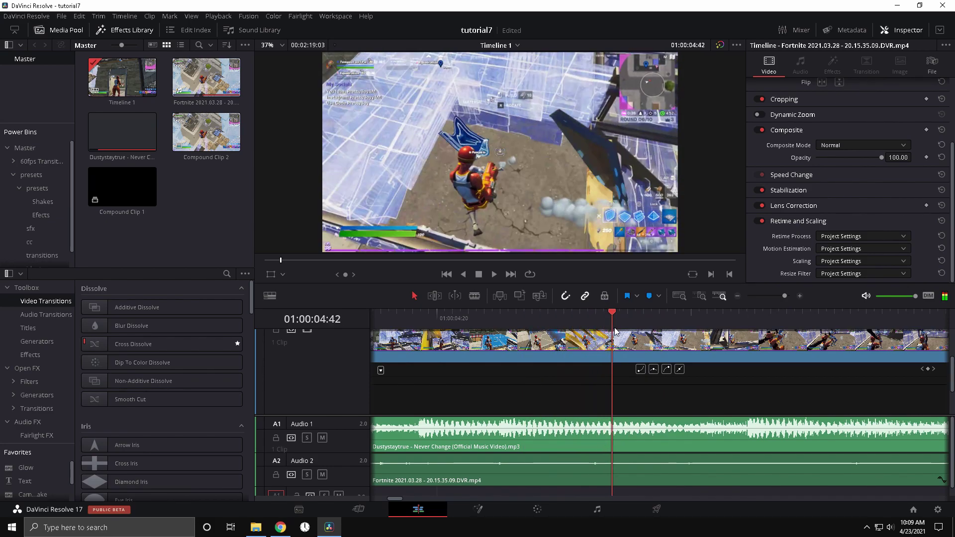
click(647, 431)
key(m)
Step: Add speed points to the first gameplay clip at the 01:00:04:42 marker and five frames before it
drag(777, 300, 778, 309)
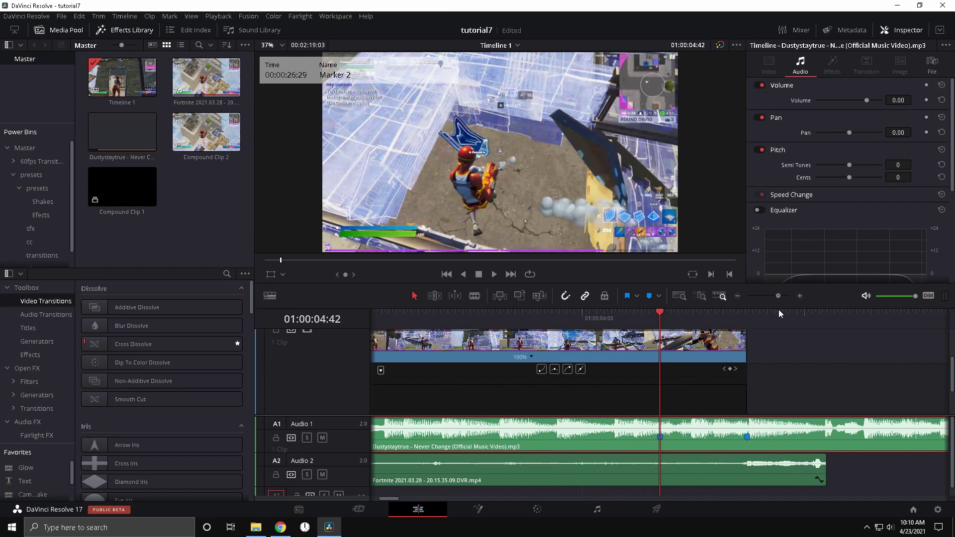
click(712, 350)
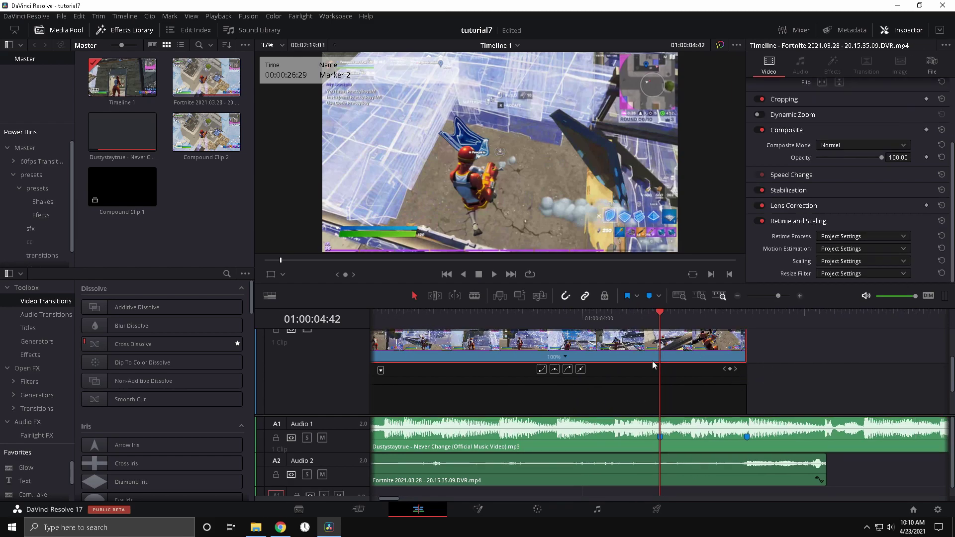
click(566, 357)
click(583, 371)
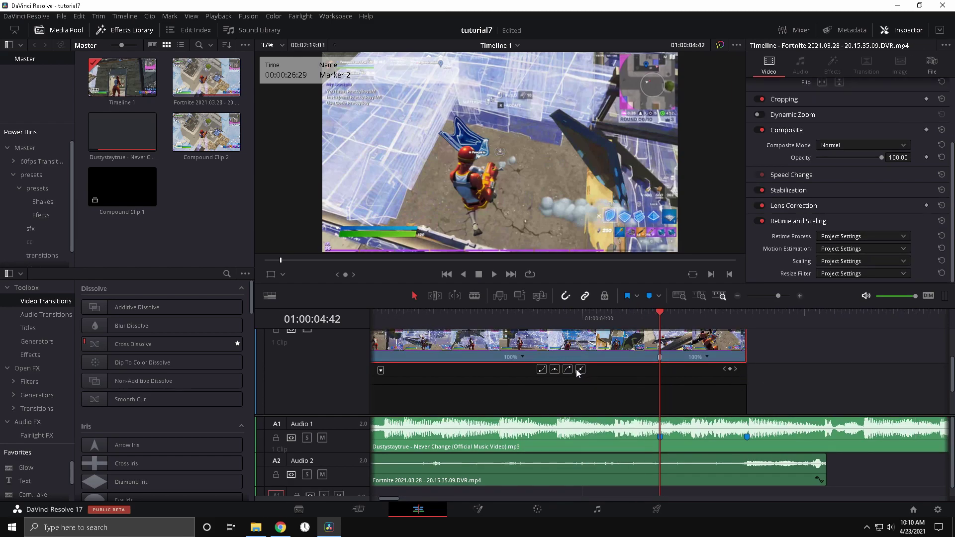
key(Left)
key(Left)
key(Left)
key(Left)
key(Left)
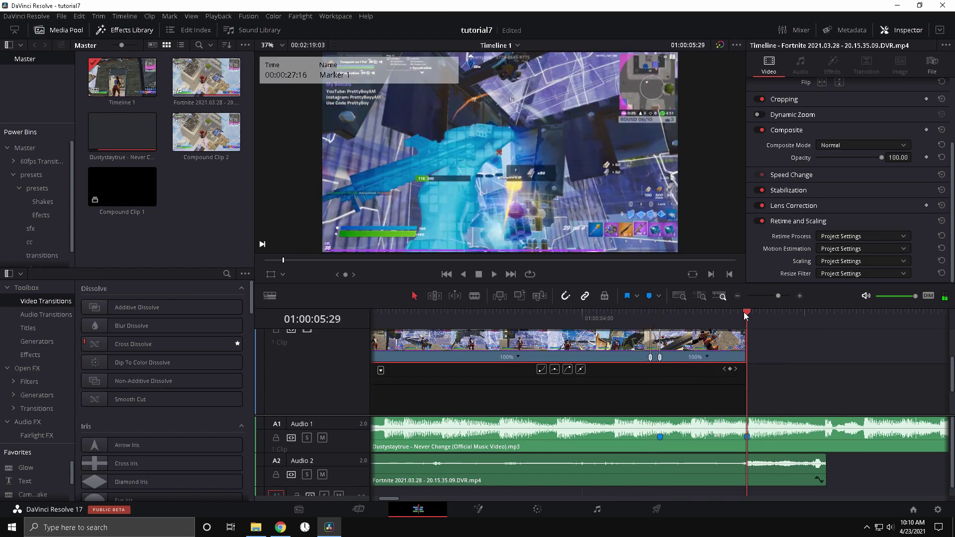
Step: Add another speed point at 01:00:05:24, five frames before the end of the first gameplay clip
click(746, 312)
key(Left)
key(Left)
key(Left)
key(Left)
key(Left)
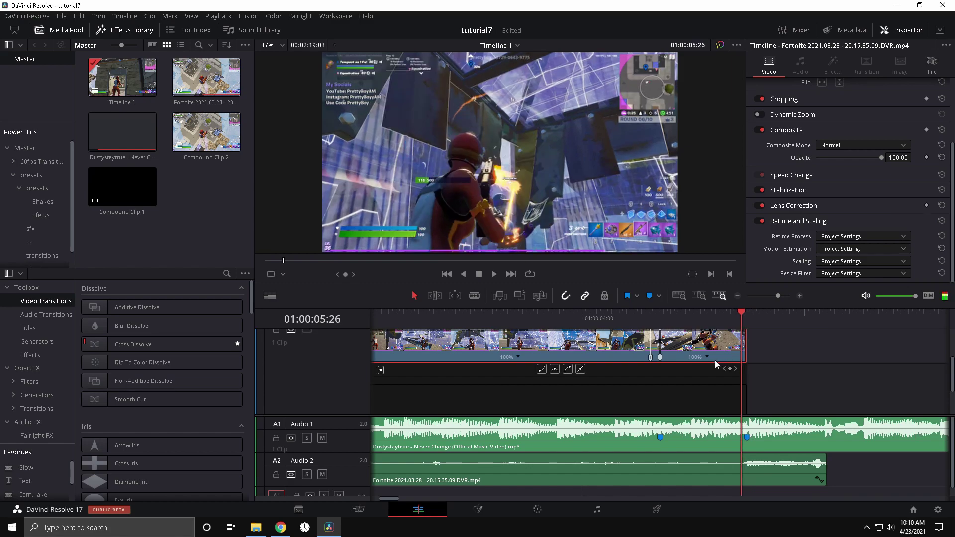
click(709, 356)
click(722, 372)
Step: Raise the retime speed between the first two speed points to about 300% and stretch that segment to end at the 01:00:04:42 marker
scroll(693, 378, down, 2)
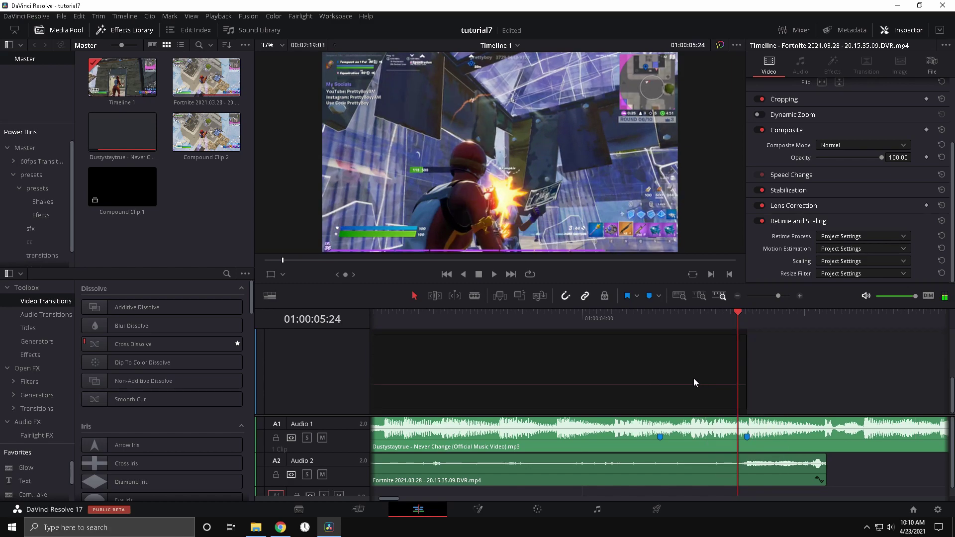
scroll(656, 347, up, 1)
scroll(682, 394, down, 2)
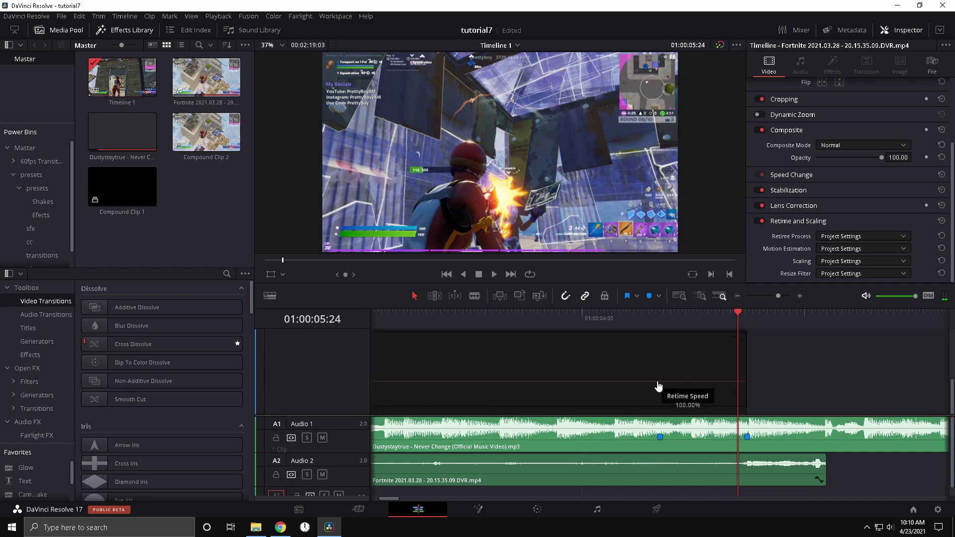
drag(655, 381, 662, 163)
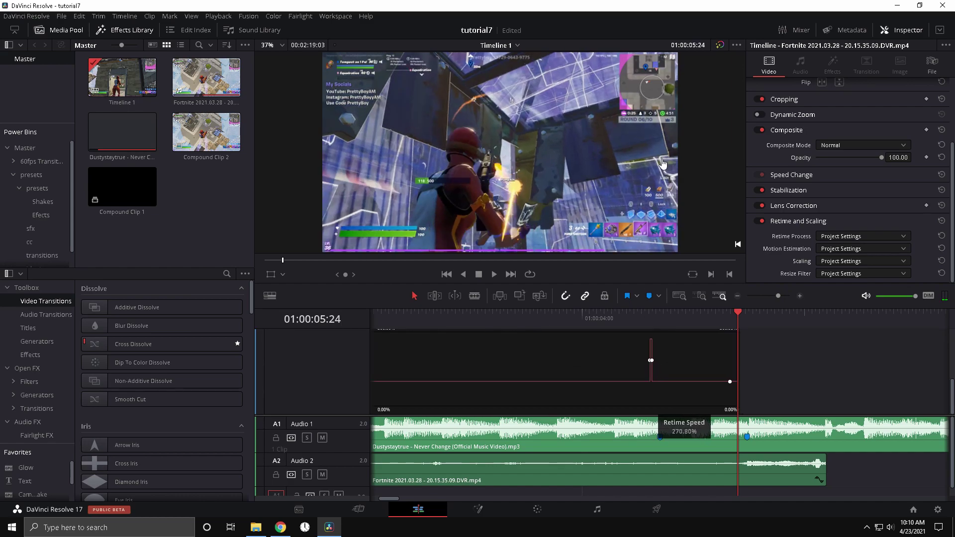
click(660, 316)
drag(651, 356, 665, 359)
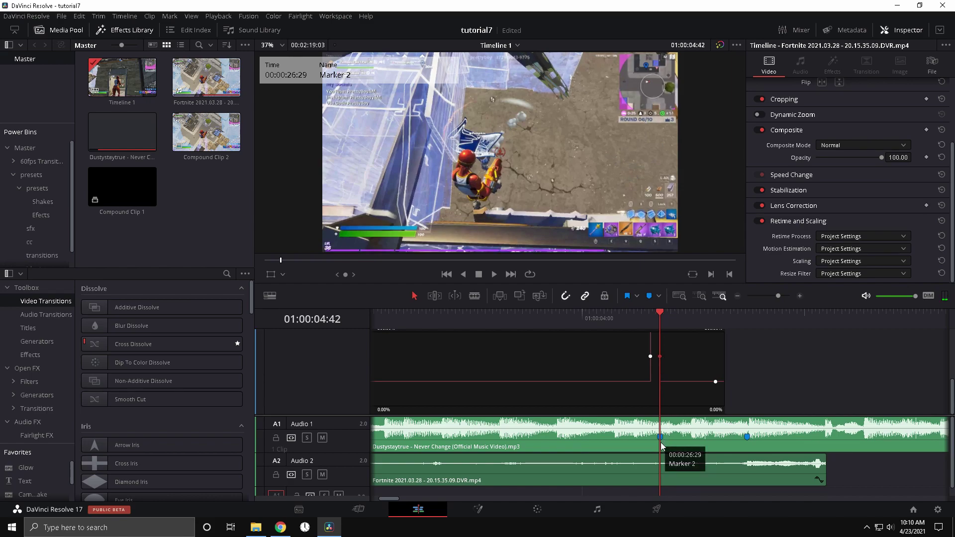
Step: Raise the clip's final segment to 300% retime speed and slow the segment before it to 15%
drag(715, 381, 729, 151)
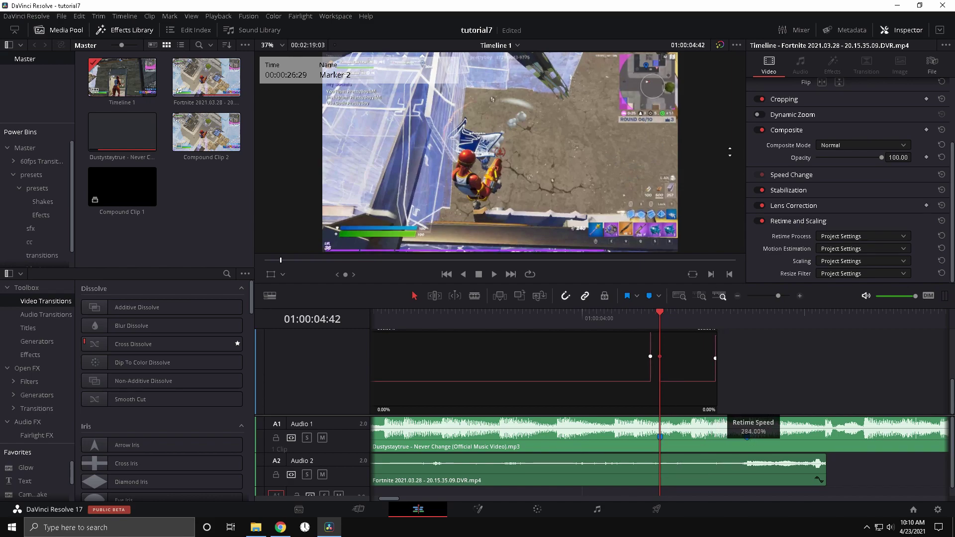
drag(706, 371, 729, 490)
Step: Pull the last speed point back so the first clip ends at the 01:00:05:29 marker, and return the second part to Video 1 directly behind it
drag(779, 296, 777, 296)
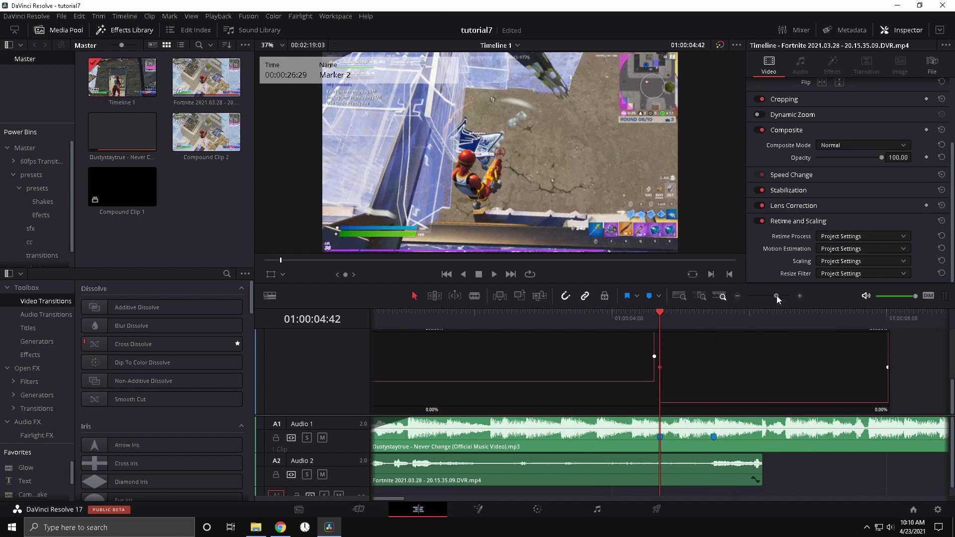
click(718, 317)
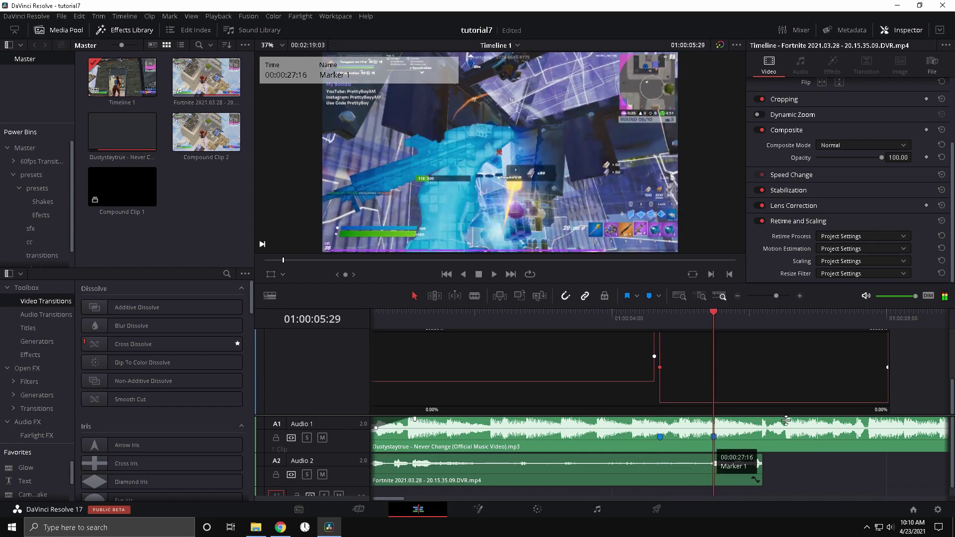
drag(887, 368, 711, 366)
drag(776, 296, 785, 296)
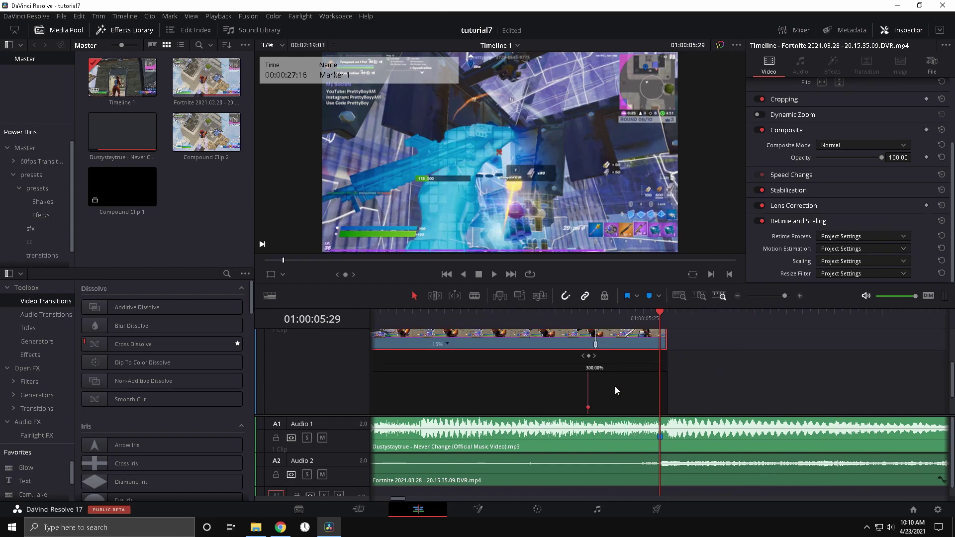
drag(591, 408, 581, 408)
scroll(729, 369, up, 2)
drag(707, 339, 706, 362)
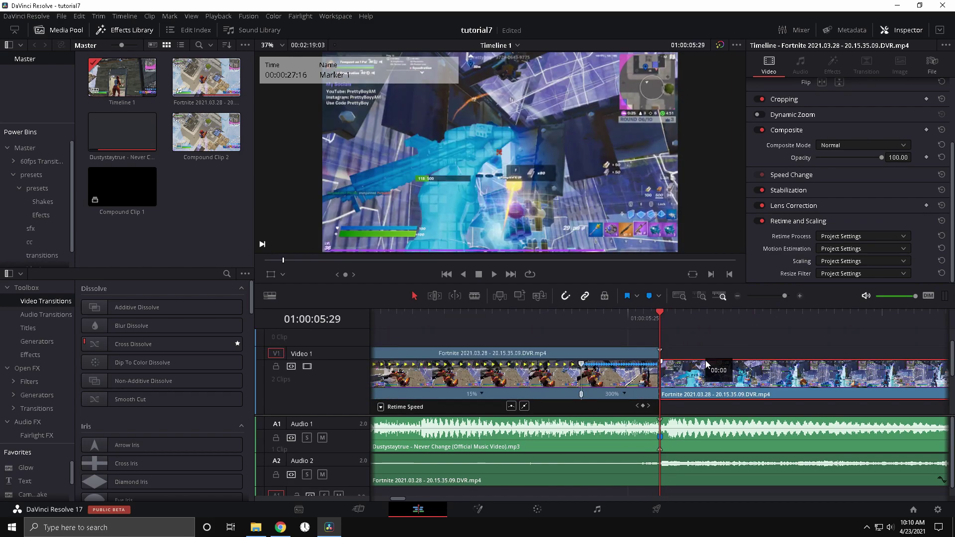
Step: Set the first gameplay clip's retime process to Optical Flow and its resize filter to Smoother
click(561, 373)
click(827, 235)
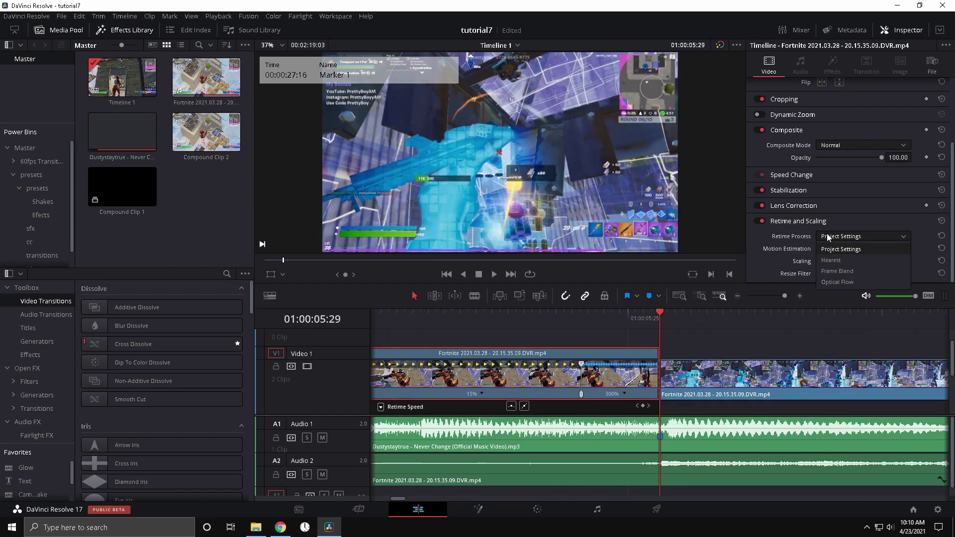
click(839, 282)
click(845, 274)
click(824, 294)
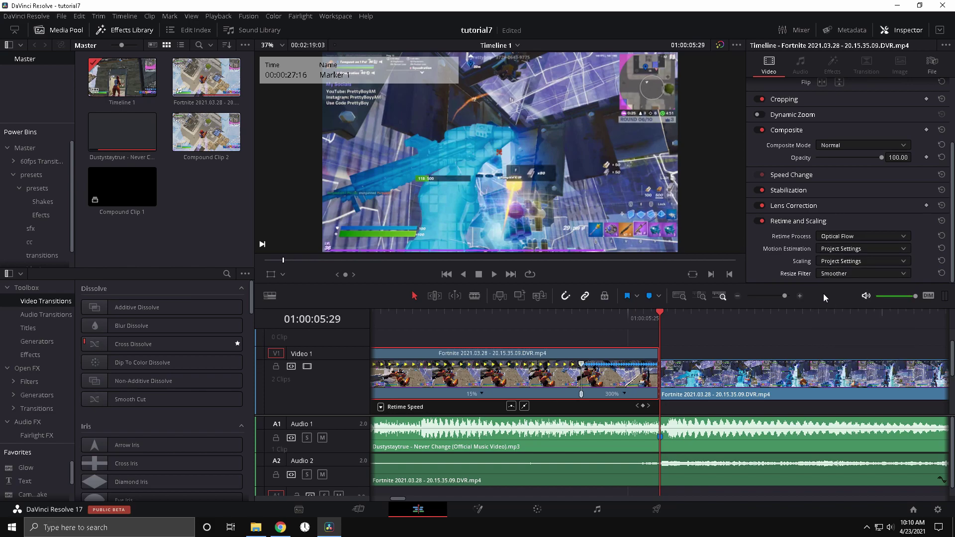
Step: Play back the retimed section around the two music markers to check the speed ramp against the beat
drag(784, 296, 775, 296)
click(613, 322)
key(space)
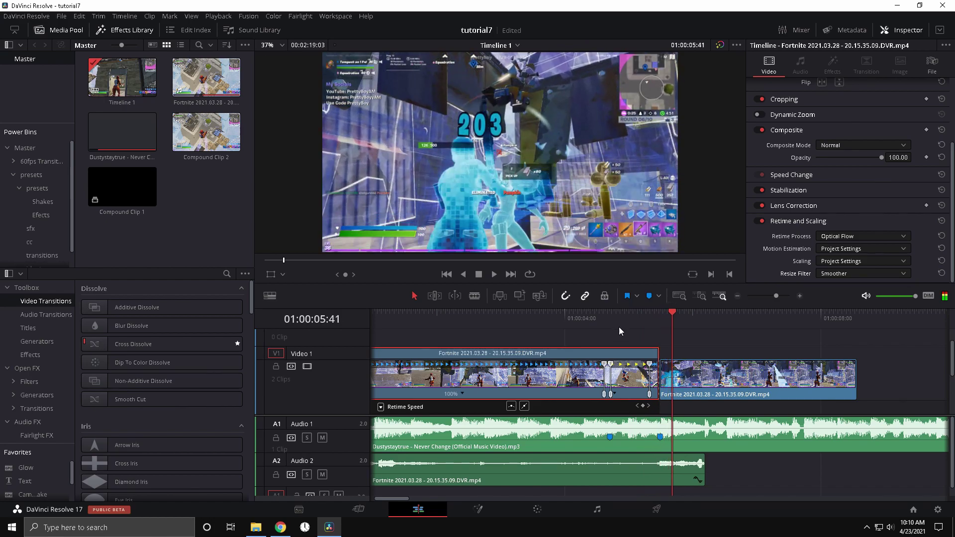
drag(615, 326, 540, 327)
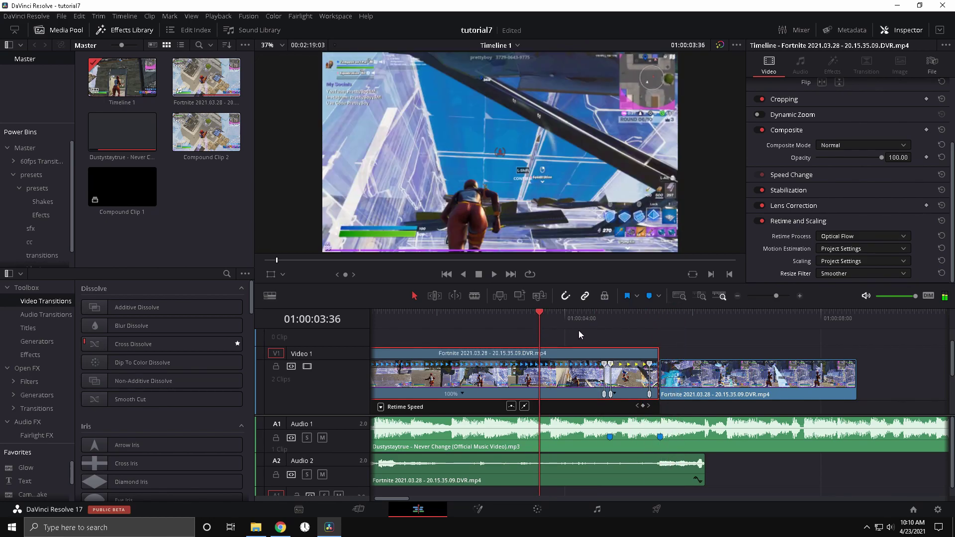
click(598, 327)
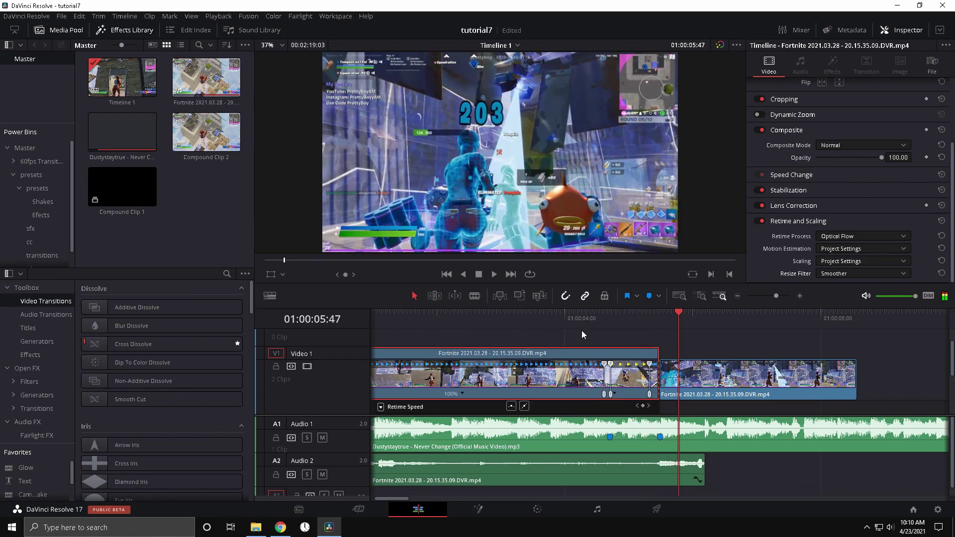
Step: Show the retime controls and the Retime Speed curve on the second gameplay clip, with the playhead parked at the 01:00:05:29 marker
key(space)
click(628, 324)
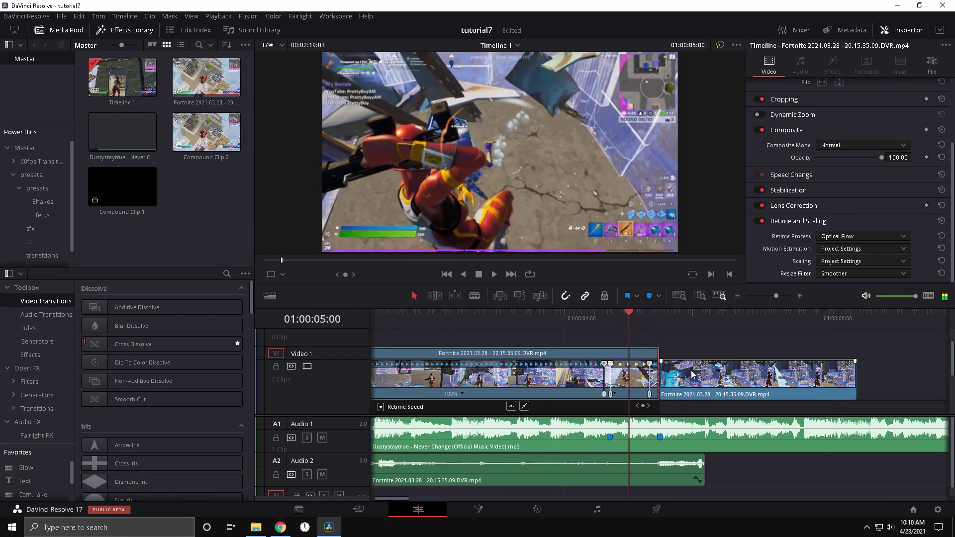
click(722, 379)
right_click(738, 373)
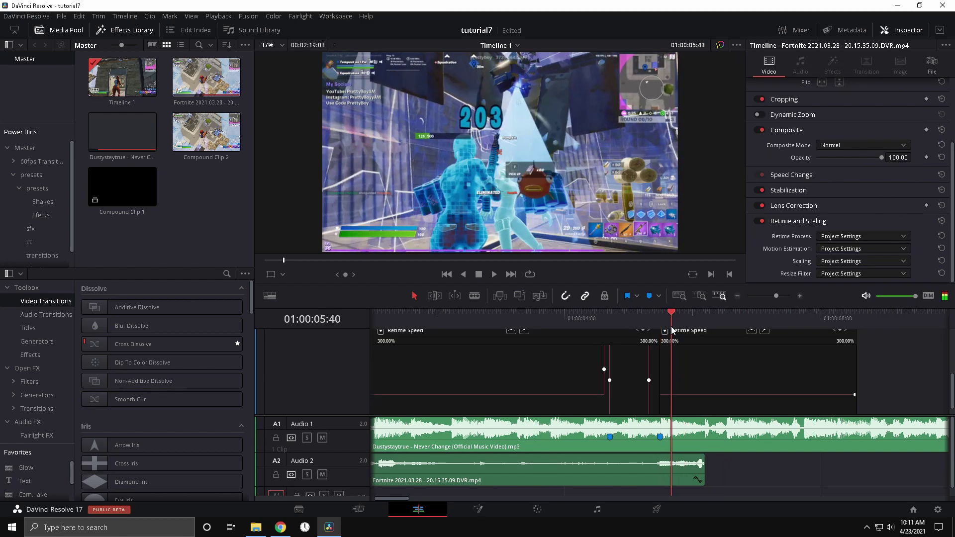
drag(670, 325, 659, 326)
scroll(781, 366, up, 2)
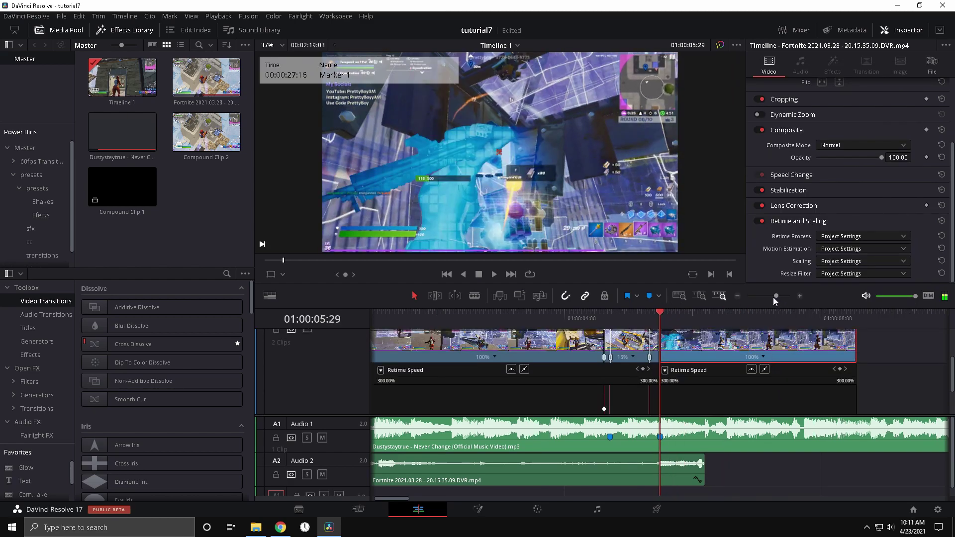
scroll(678, 340, down, 2)
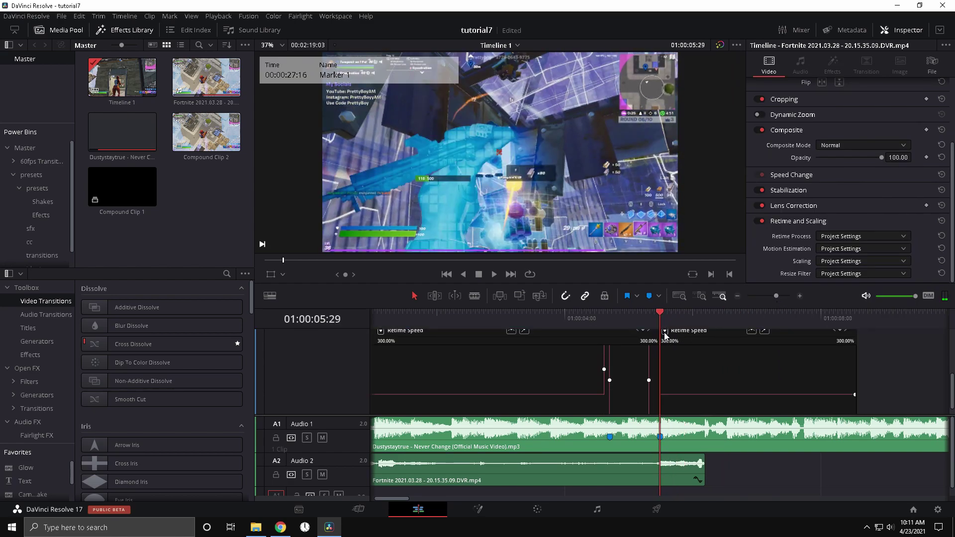
click(665, 332)
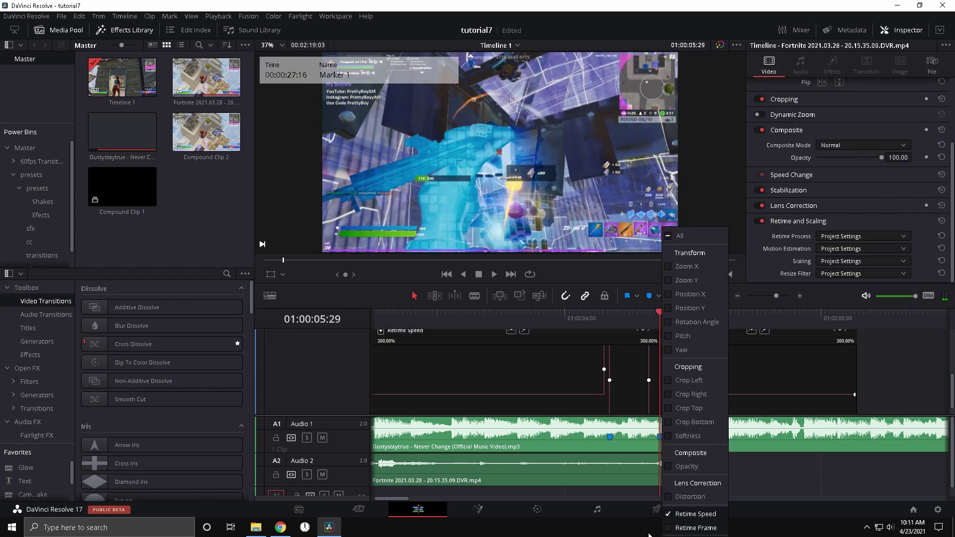
click(794, 366)
Step: Add two speed points near the start of the second gameplay clip, at 01:00:05:34 and 01:00:05:39
key(space)
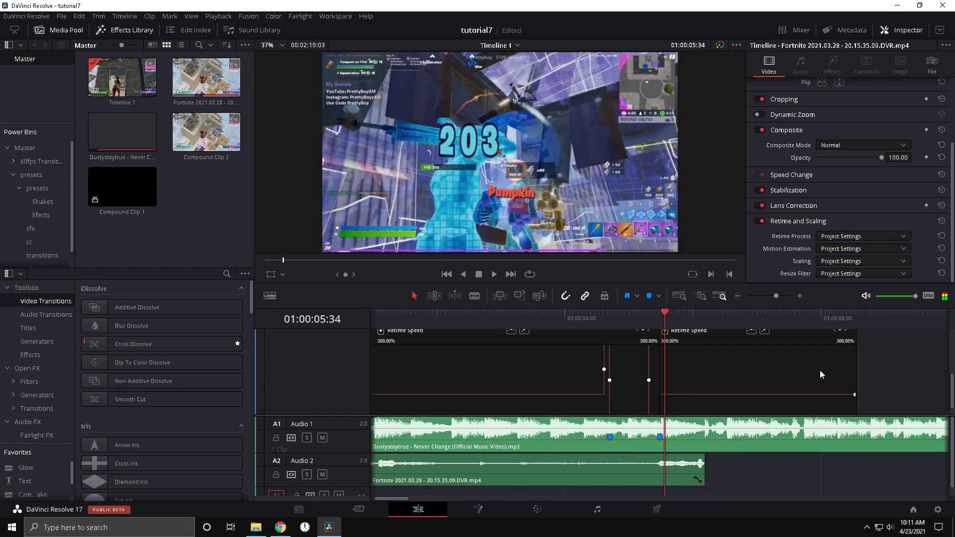
key(Right)
scroll(870, 381, up, 2)
click(765, 367)
click(779, 381)
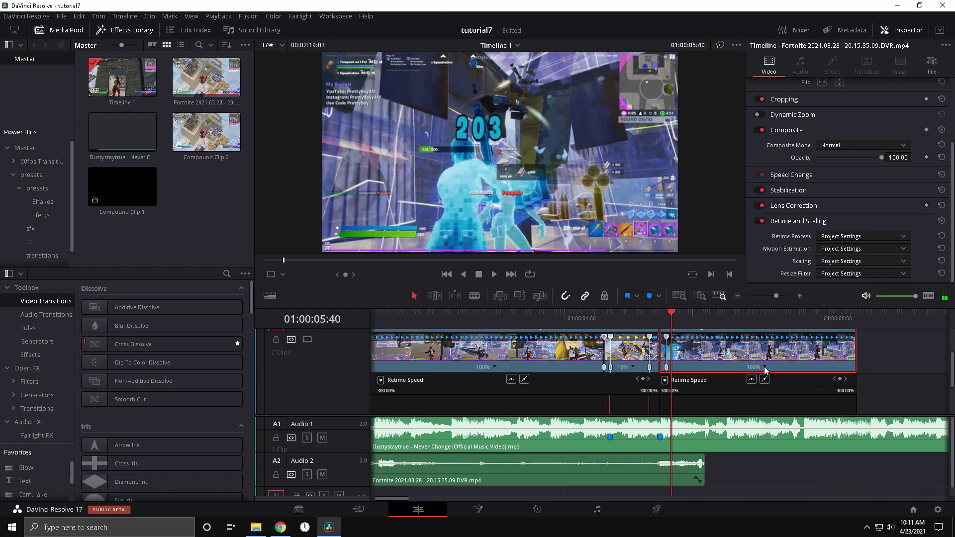
key(Left)
click(766, 367)
click(776, 382)
scroll(764, 375, down, 2)
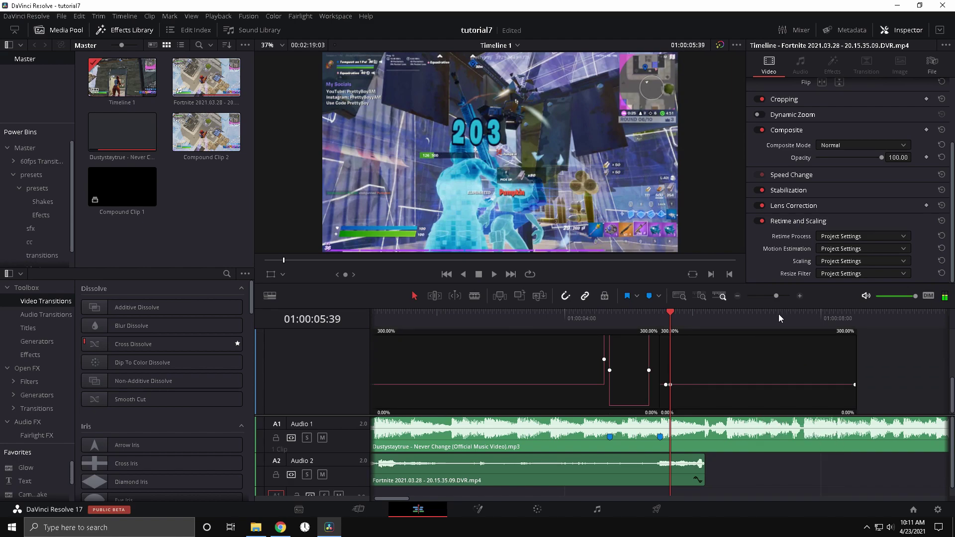
Step: Raise the retime speed curve of the second clip's first segment well above normal speed, and its middle segment to 159%
drag(776, 295, 784, 299)
drag(612, 385, 593, 89)
drag(625, 389, 624, 314)
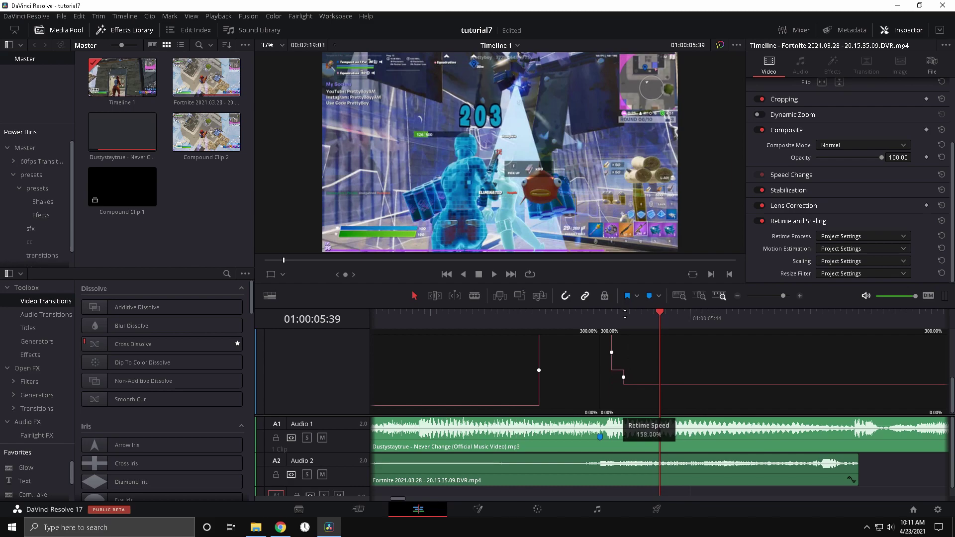
Step: Smooth the second clip's last speed point into an eased curve and extend its handles
click(624, 378)
scroll(706, 355, up, 3)
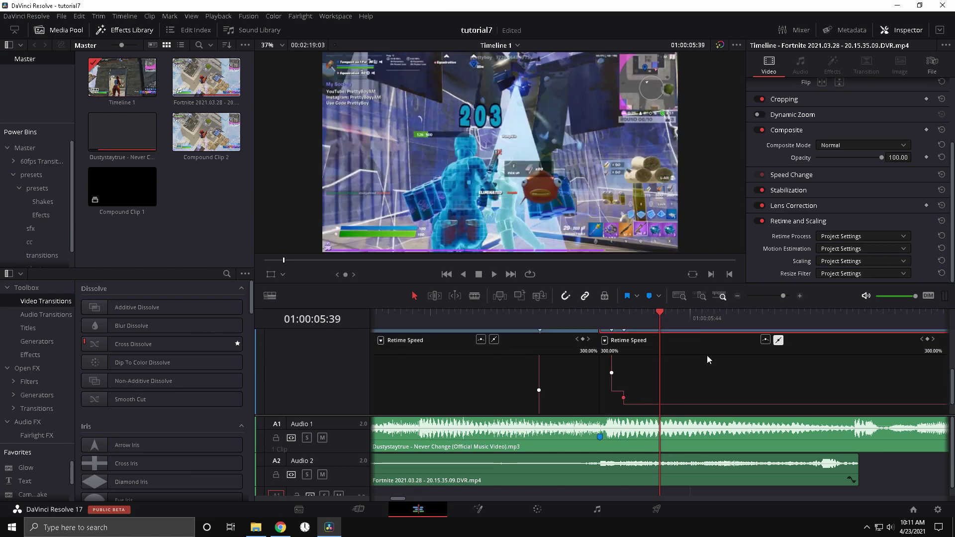
click(764, 351)
scroll(732, 378, down, 3)
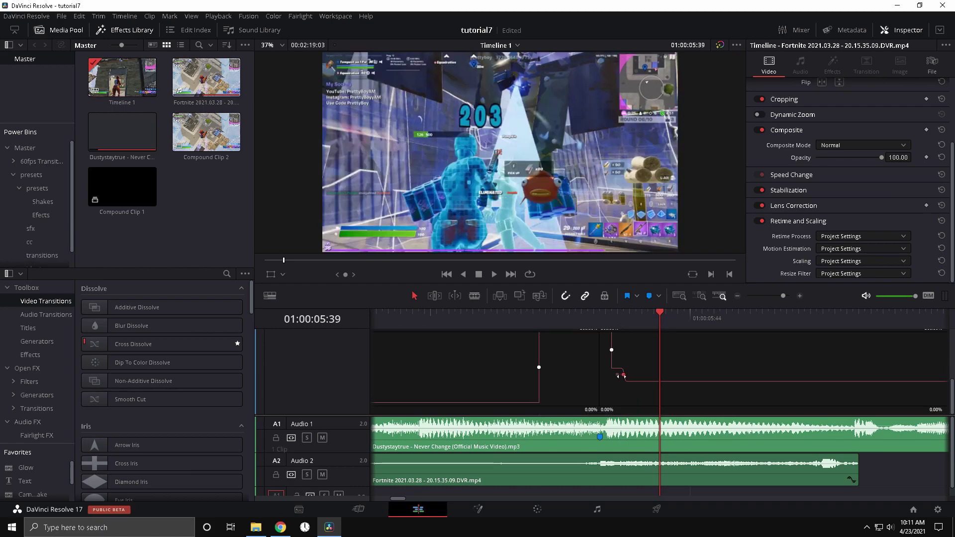
Step: Preview the smoothed ramp and slow the second clip's final segment to 50% speed
mouse_move(660, 318)
mouse_down()
mouse_move(606, 318)
mouse_move(653, 319)
mouse_up()
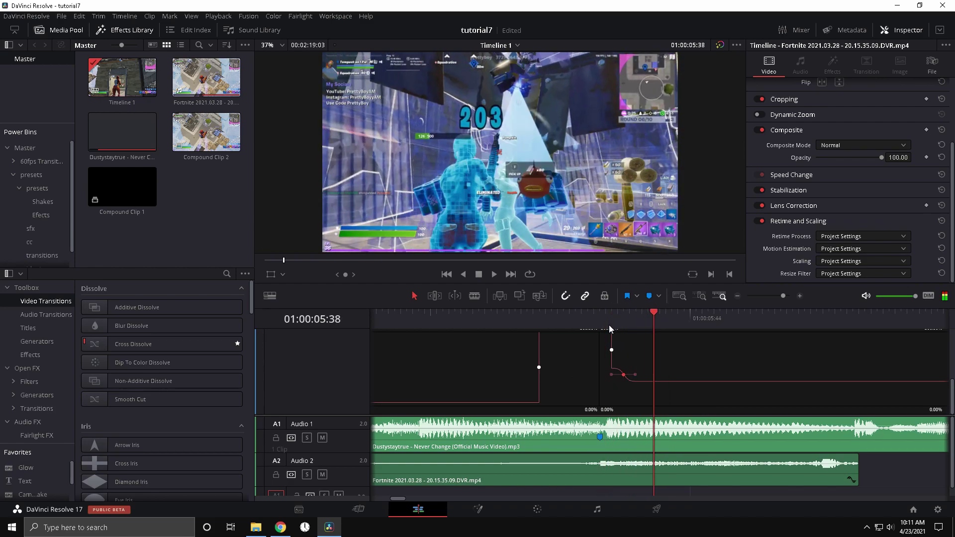
key(space)
key(space)
scroll(763, 392, up, 3)
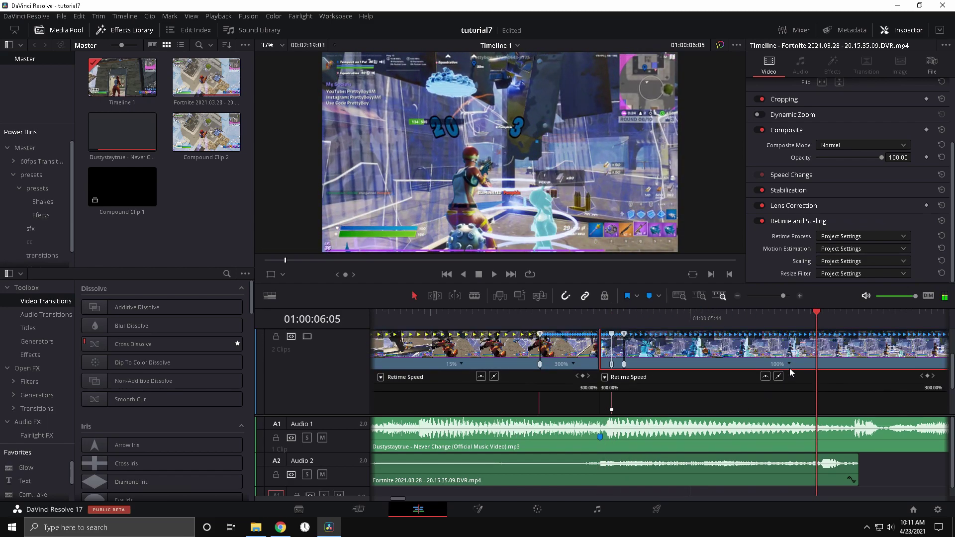
click(789, 365)
mouse_move(811, 402)
click(883, 425)
scroll(771, 398, down, 3)
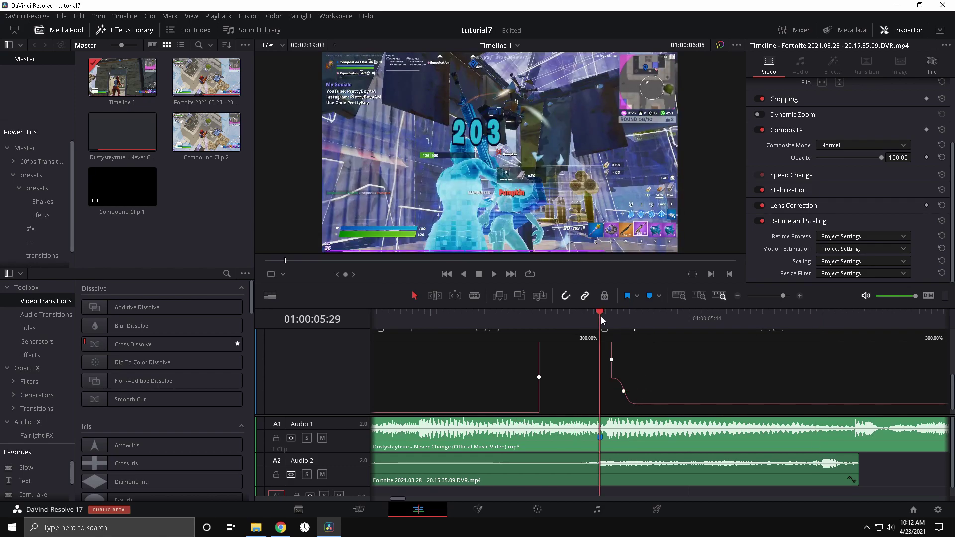
Step: Play back the complete speed ramp, including from the start of the timeline, and save the project
drag(601, 320, 410, 324)
key(space)
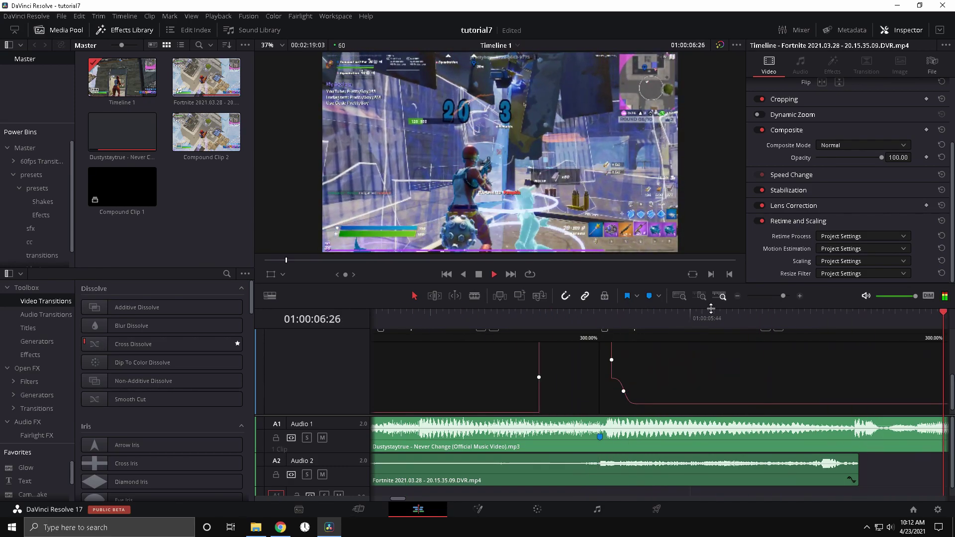
drag(784, 295, 766, 303)
key(space)
key(ctrl+s)
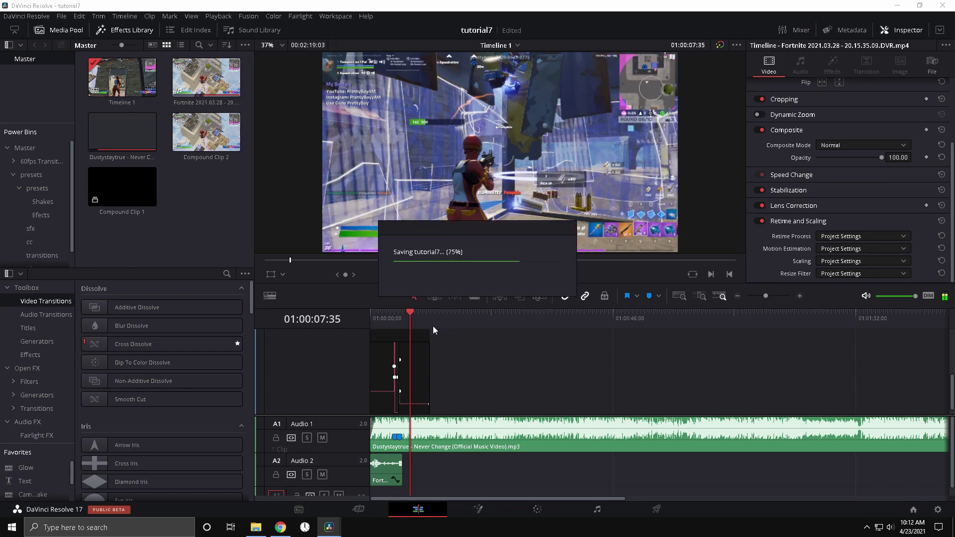
click(372, 318)
key(space)
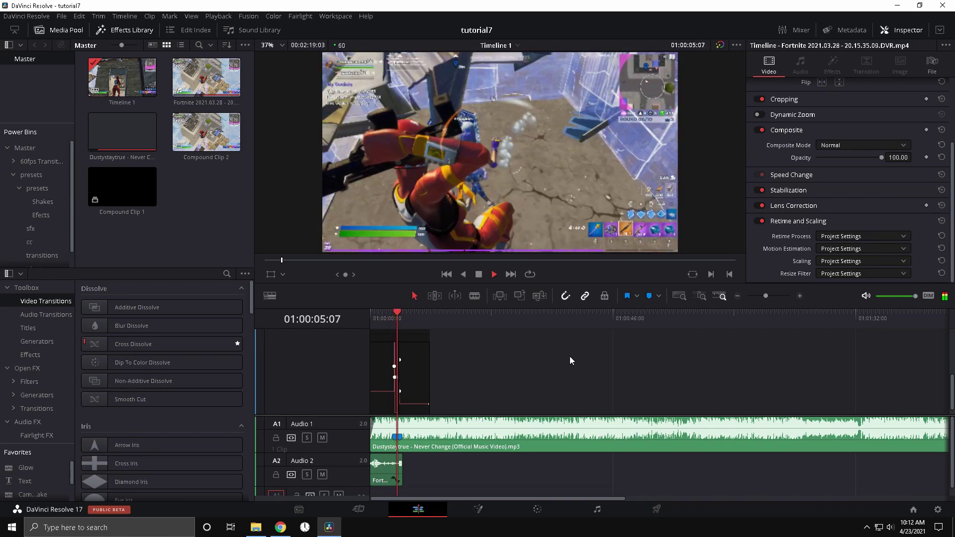
key(ctrl+s)
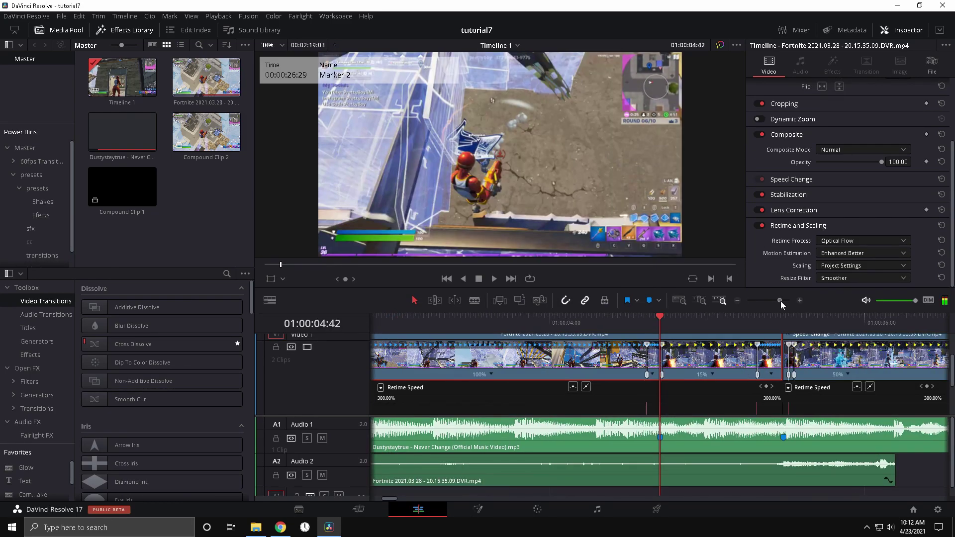
Step: Add pumps sfx.mp4 from the sfx bin to a new audio track, starting where the two gameplay clips meet
scroll(768, 341, up, 2)
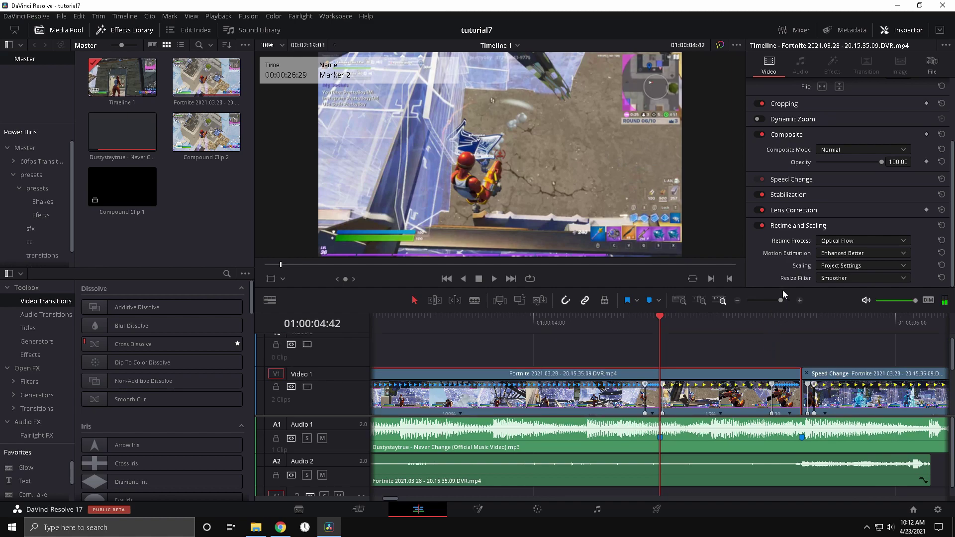
drag(781, 300, 775, 306)
scroll(690, 460, down, 1)
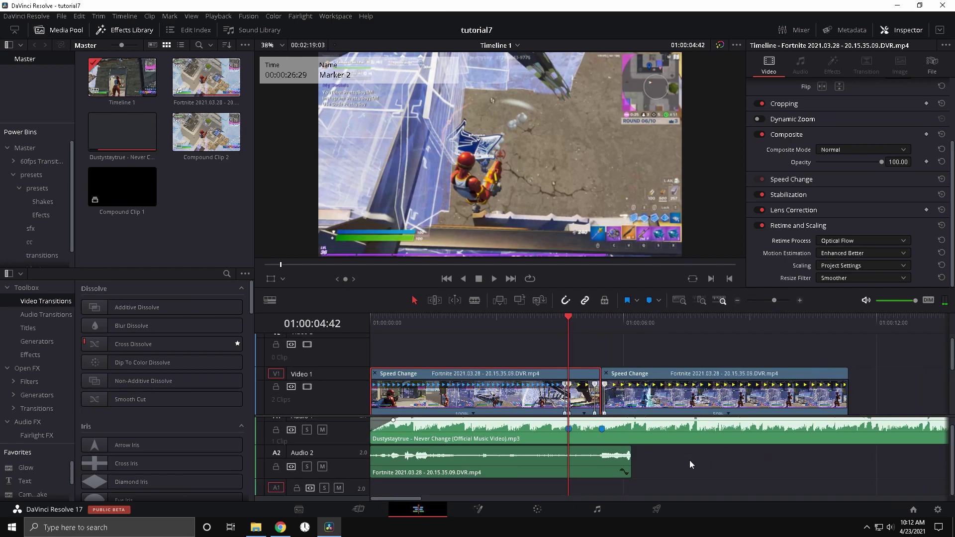
click(30, 228)
click(173, 133)
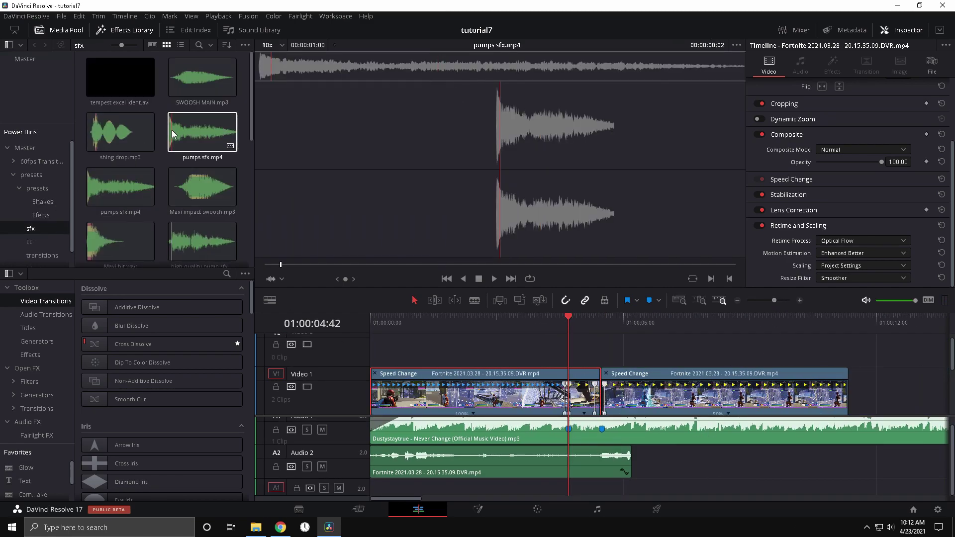
drag(173, 133, 635, 511)
Step: Shift the pumps sfx.mp4 clip one frame earlier so it starts at 01:00:05:28
click(609, 322)
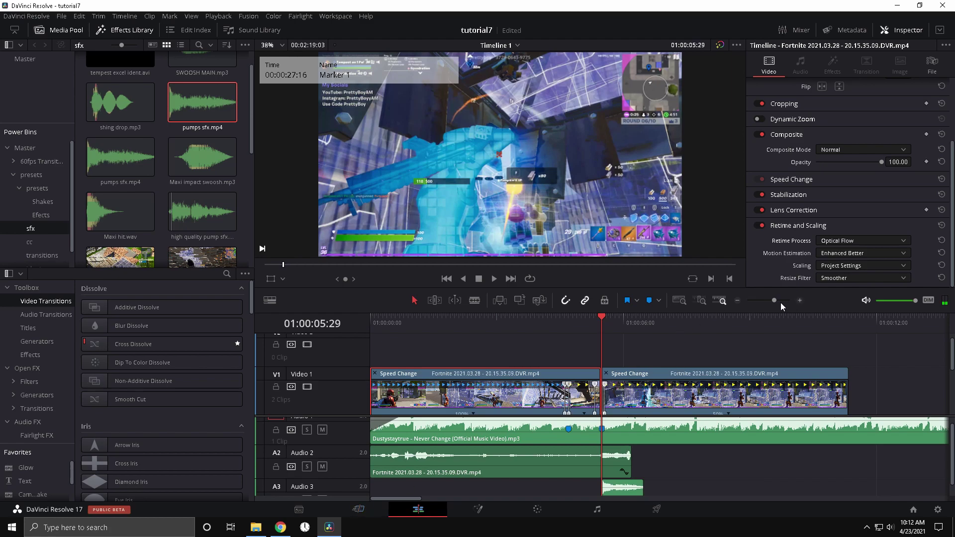
drag(780, 302, 784, 303)
key(Left)
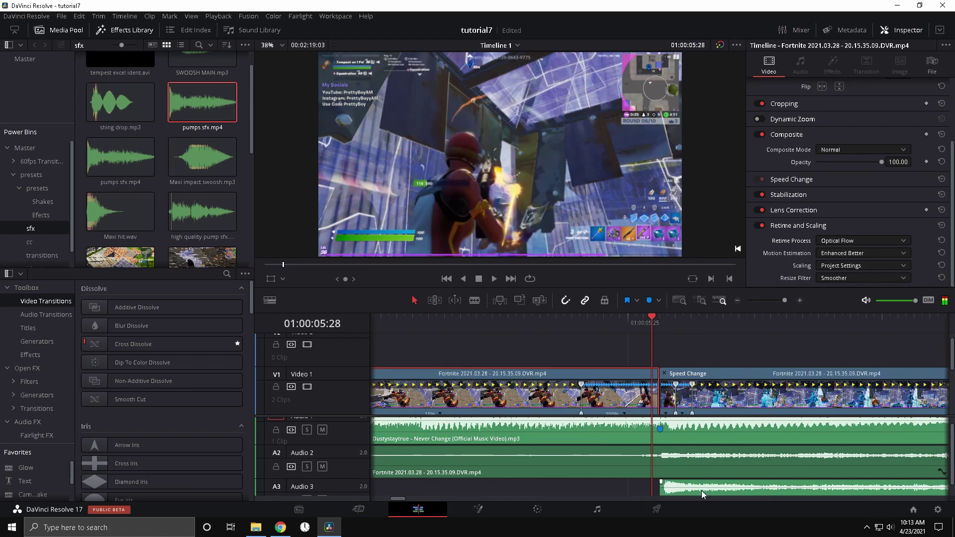
drag(701, 491, 696, 490)
scroll(698, 477, down, 1)
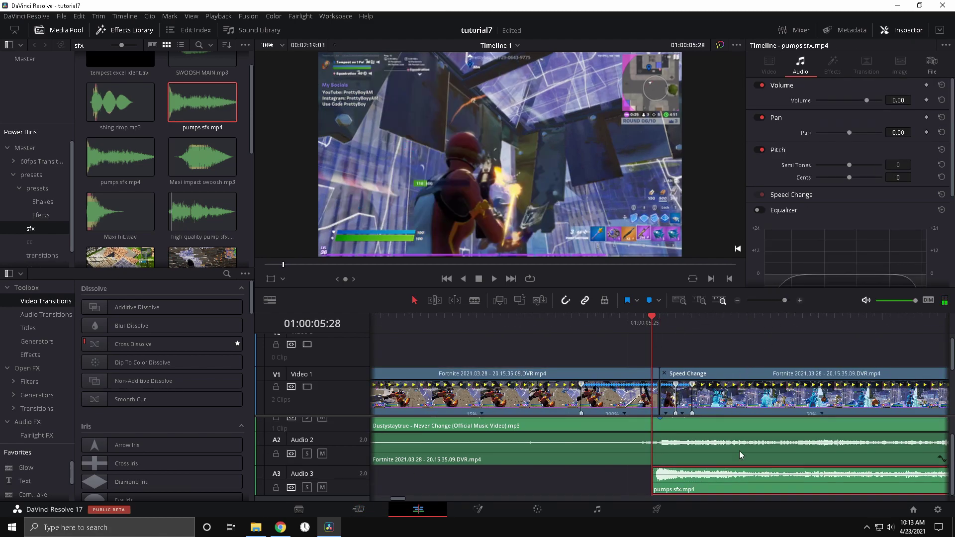
Step: Add build up.mp3 from the sfx bin on its own audio track below pumps sfx.mp4, with its peak around the cut
scroll(160, 198, down, 6)
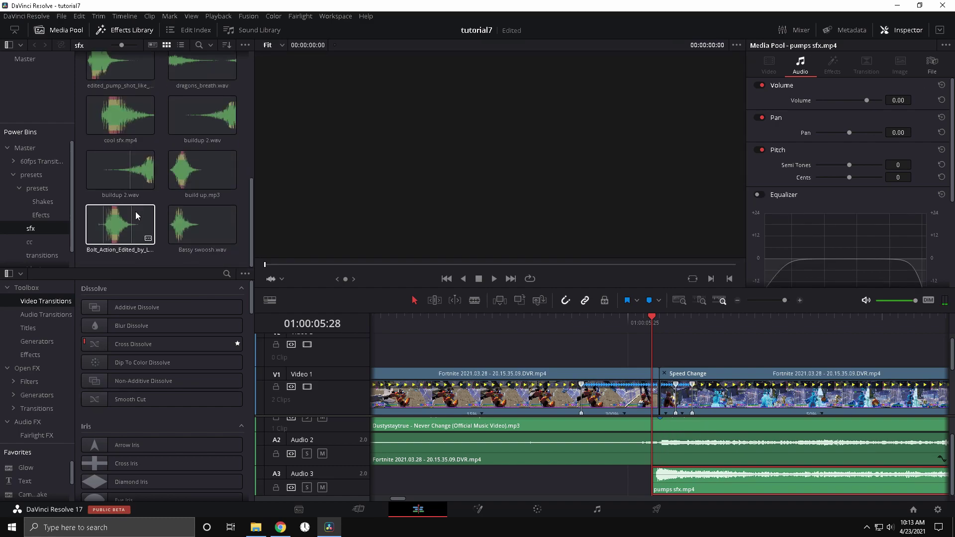
click(189, 170)
drag(189, 169, 940, 500)
click(779, 300)
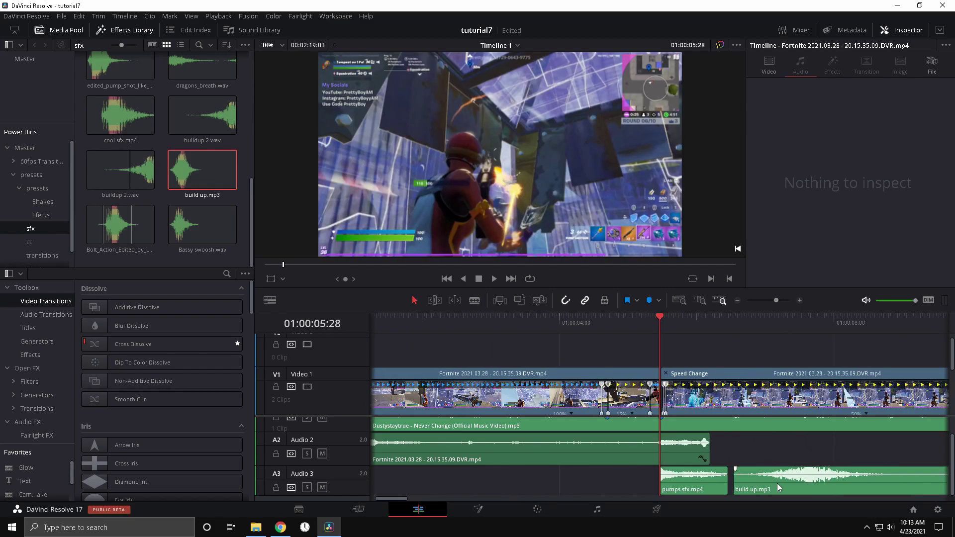
drag(778, 487, 623, 491)
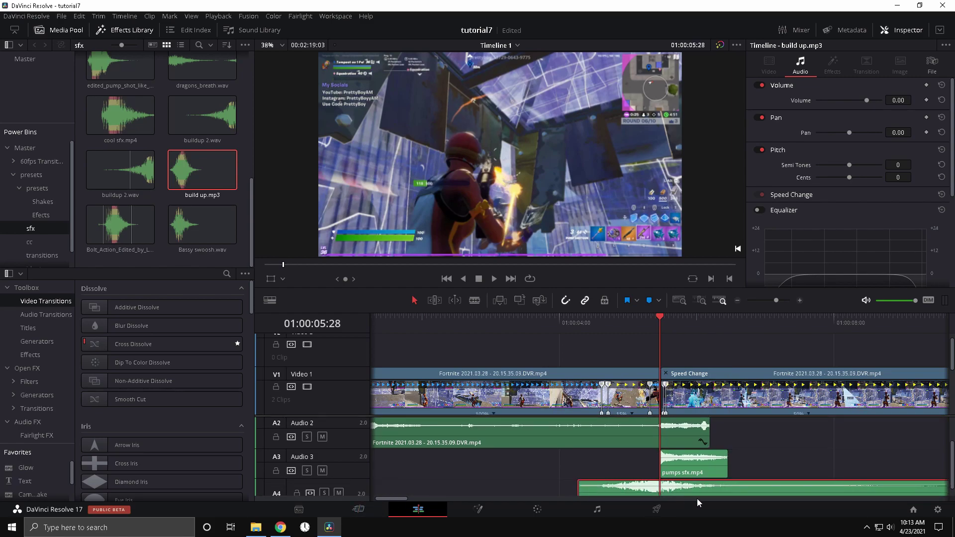
drag(705, 492, 714, 493)
Step: Play back the section around the cut to check the timing of both sound effects
drag(577, 333, 573, 332)
key(space)
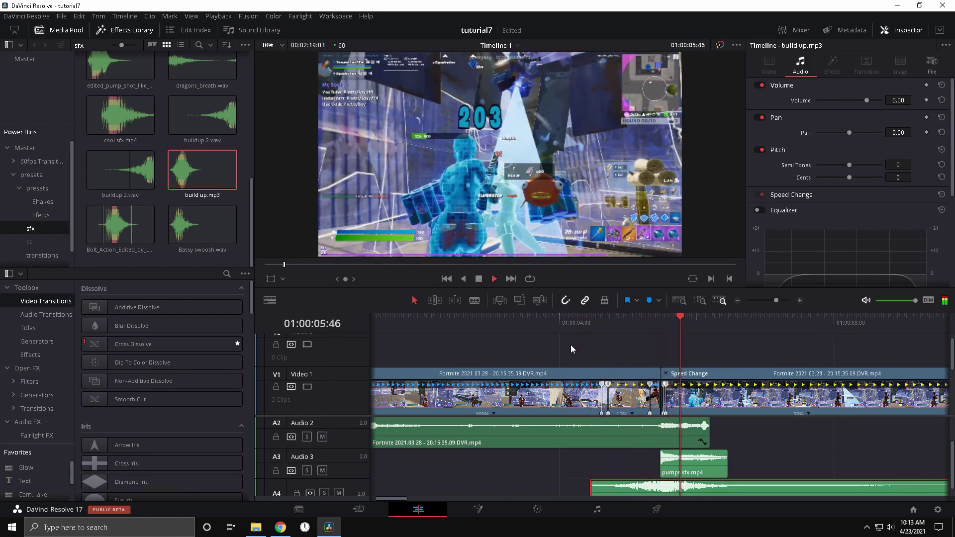
click(637, 319)
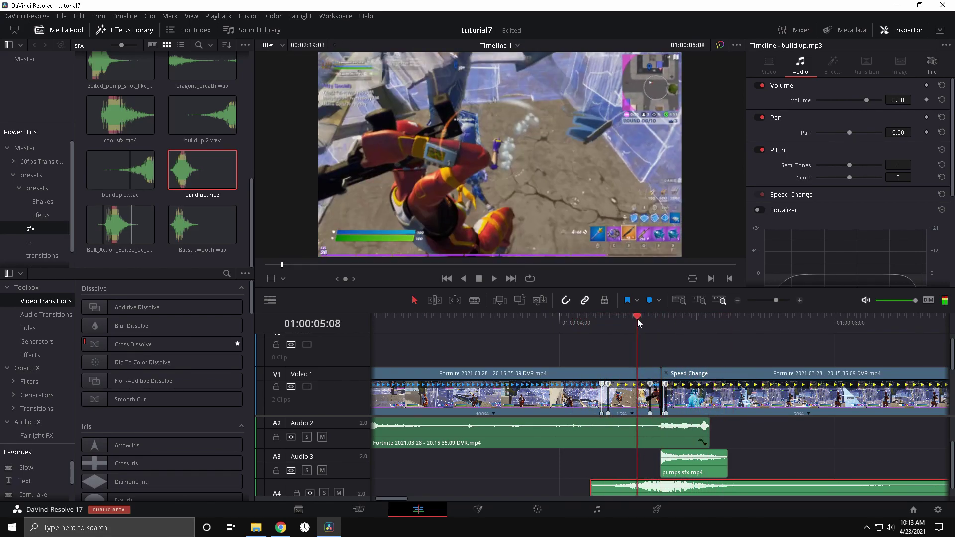
click(539, 355)
key(space)
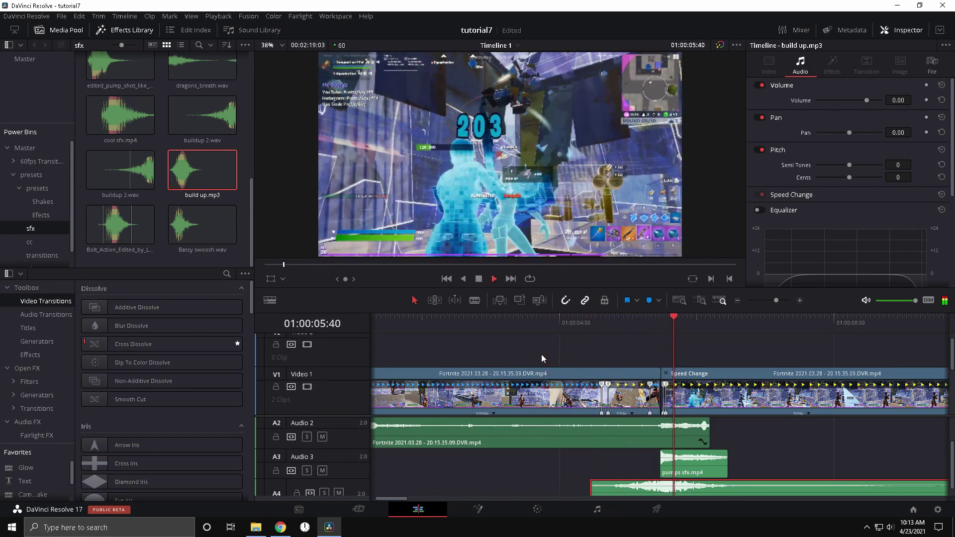
key(space)
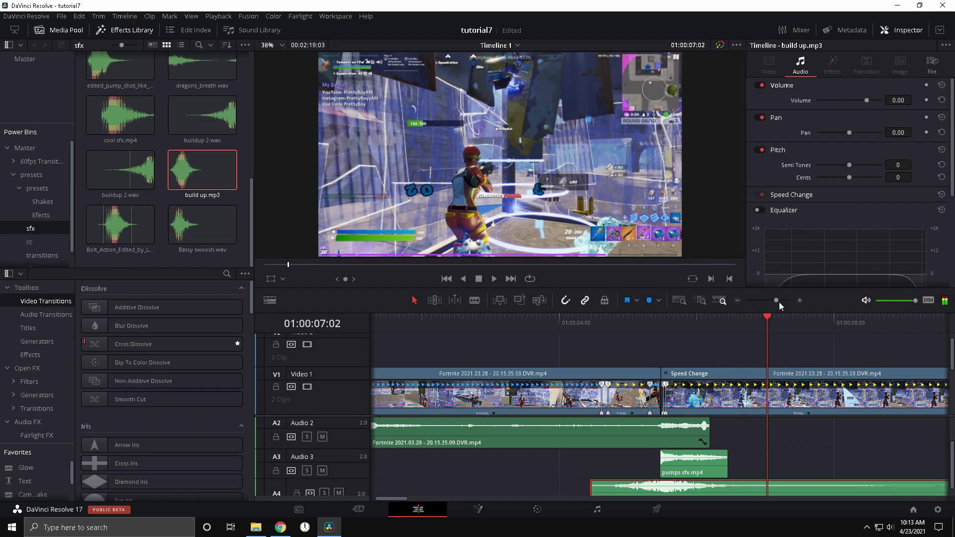
Step: Trim the end of build up.mp3 so it finishes together with pumps sfx.mp4
drag(779, 303, 774, 303)
scroll(771, 452, down, 1)
drag(786, 489, 635, 489)
Step: Play the ramp with the trimmed sound effects from Marker 2 and look through the other sounds in the sfx bin
click(593, 326)
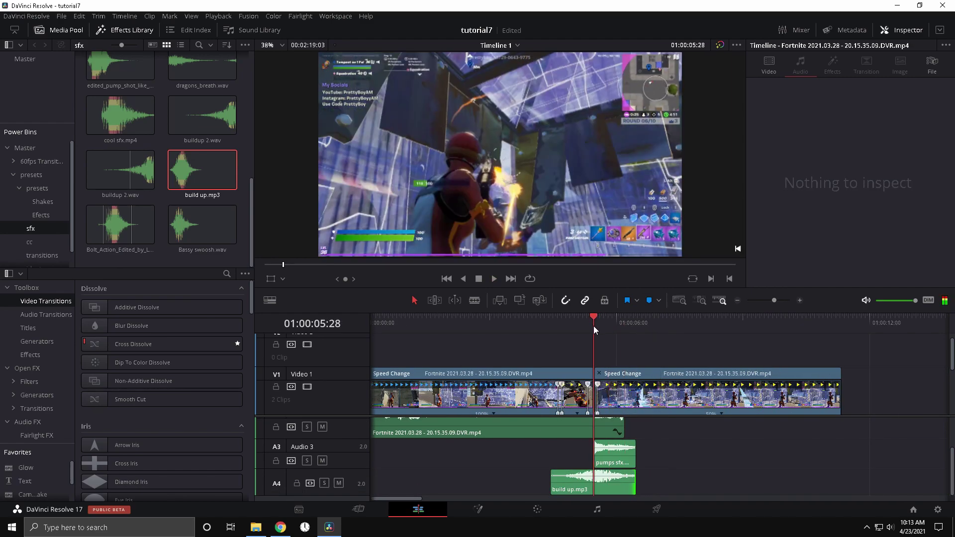
click(567, 330)
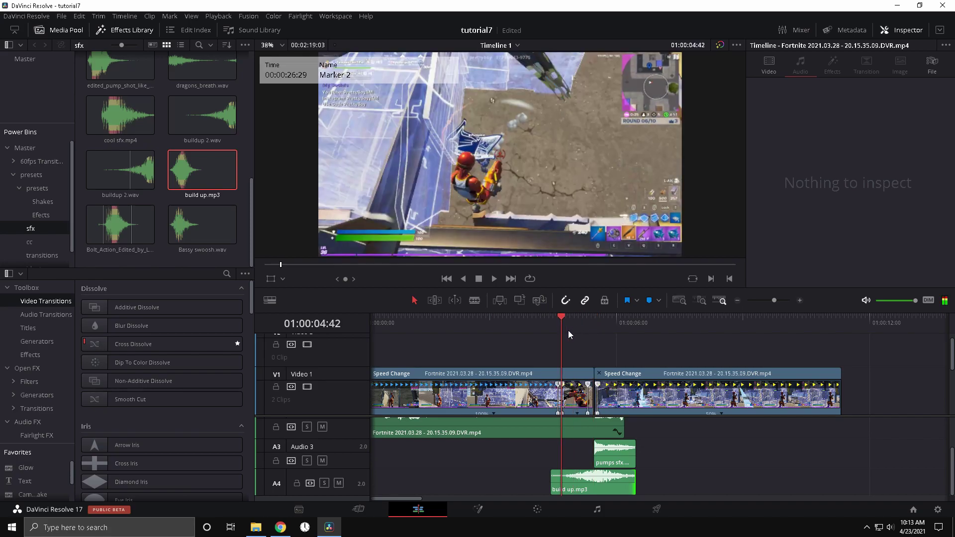
key(space)
key(space)
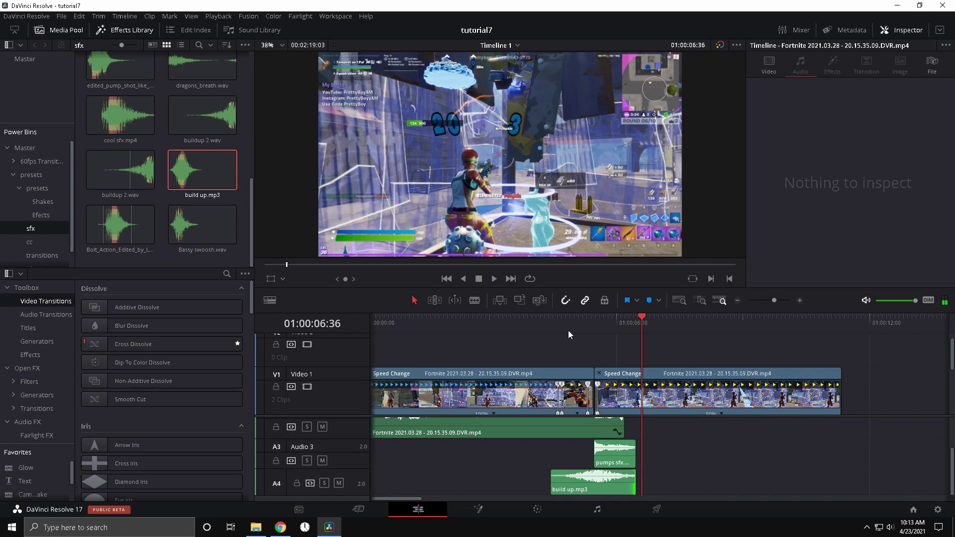
scroll(144, 175, up, 3)
scroll(146, 174, down, 3)
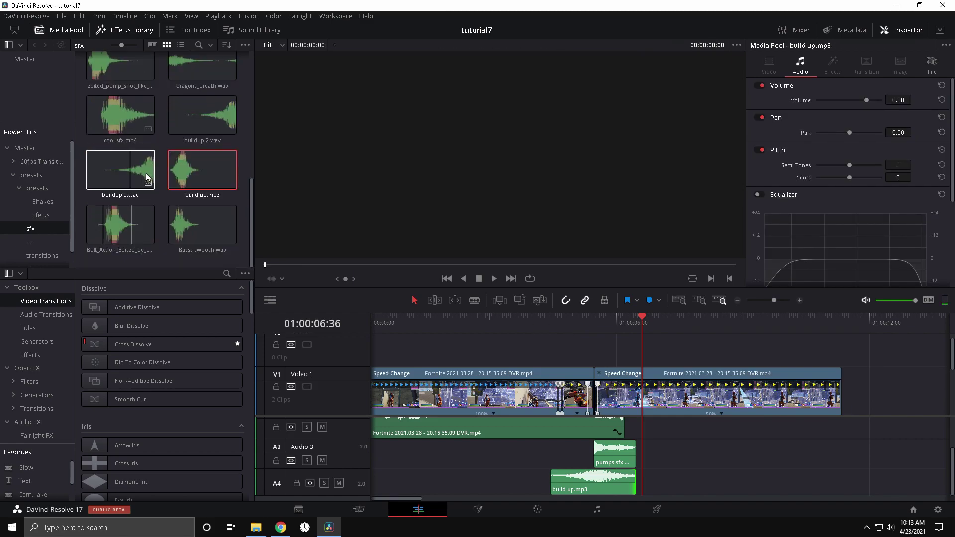
scroll(148, 177, up, 3)
click(615, 320)
click(562, 328)
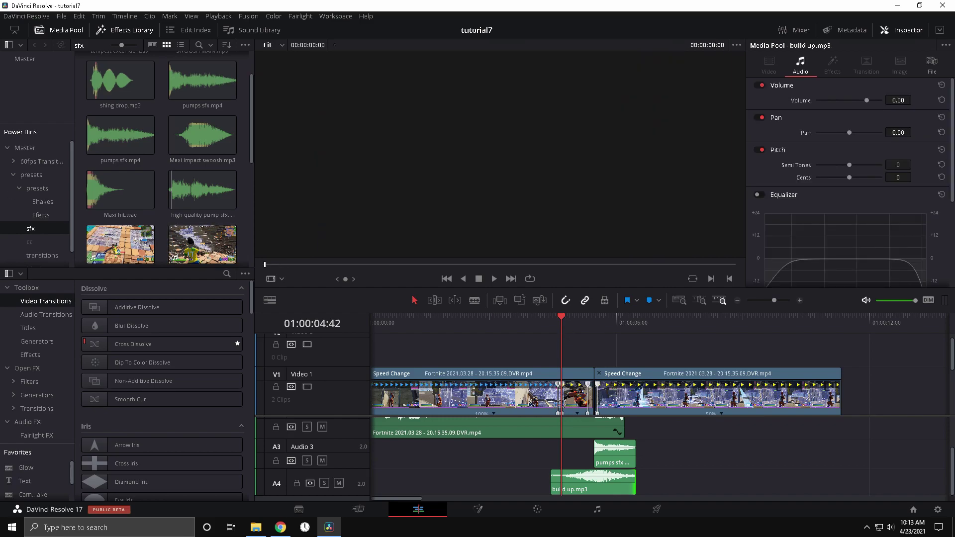
key(alt+Tab)
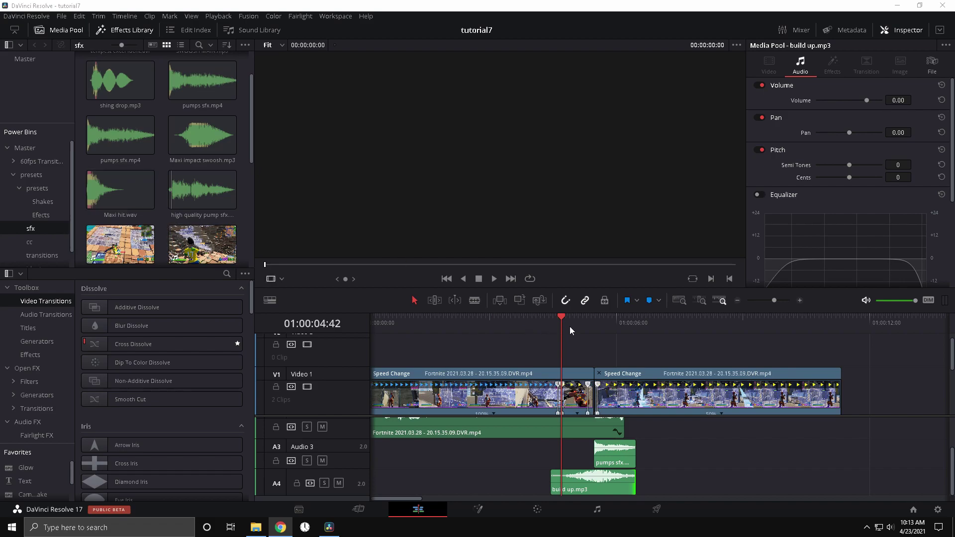
click(592, 322)
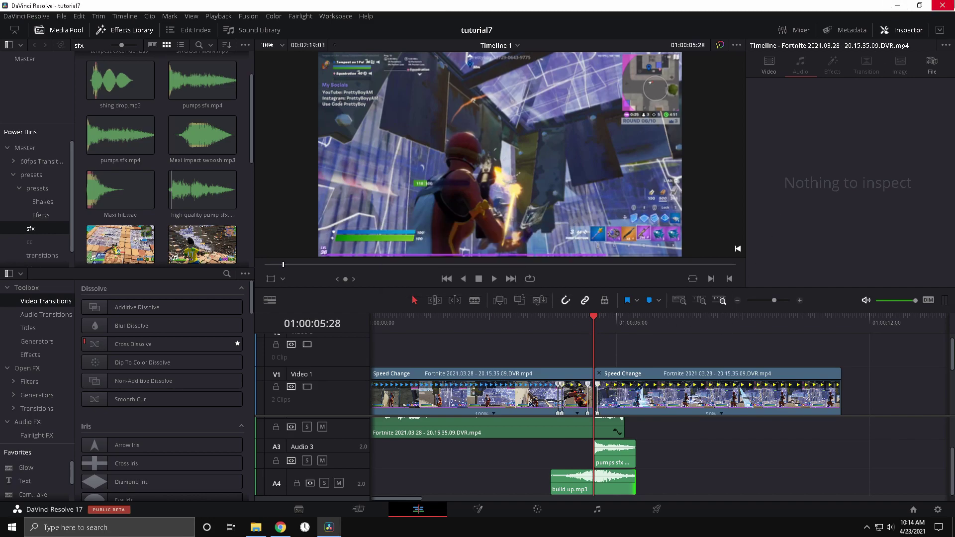
Step: Close DaVinci Resolve, switch to Chrome and download Tempest presets 4.drp from the Insane build-up presets folder in Google Drive
click(943, 5)
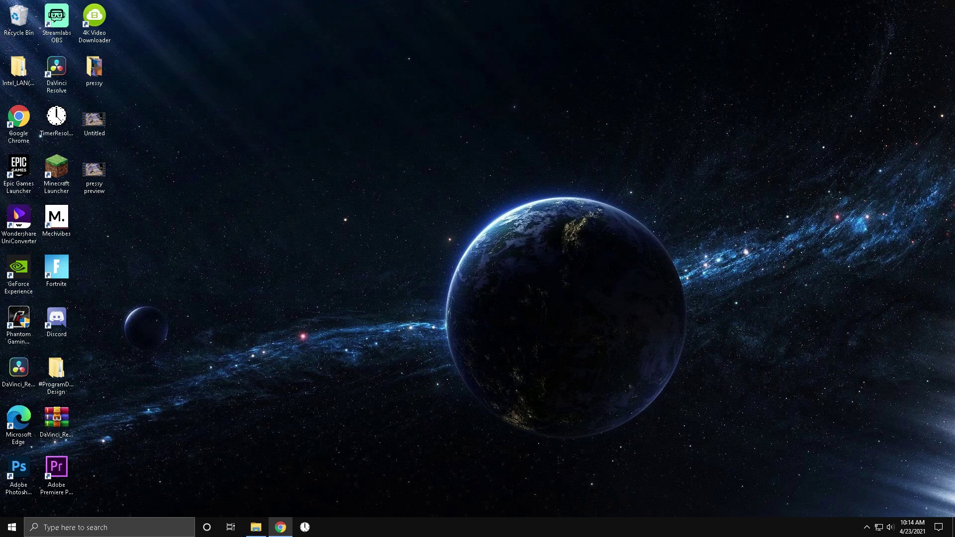
click(280, 527)
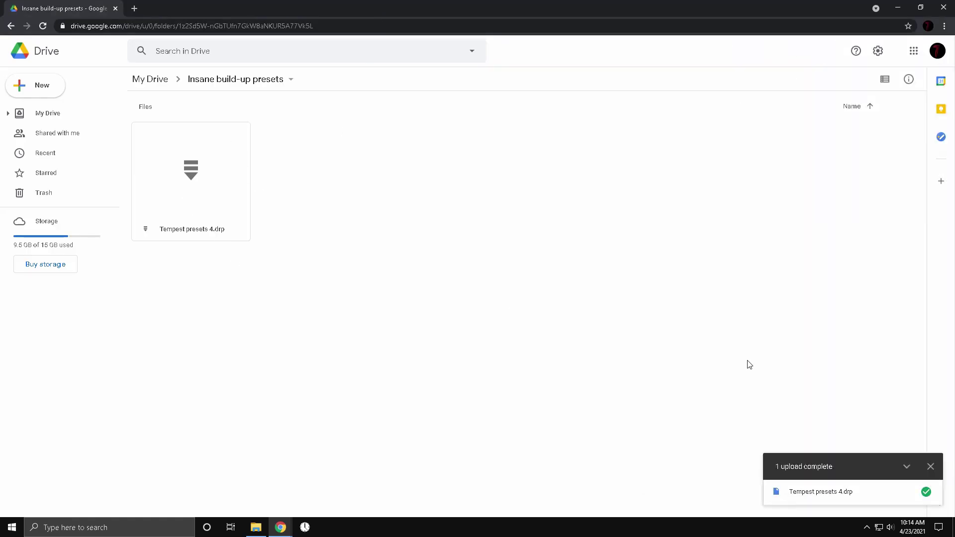
click(930, 466)
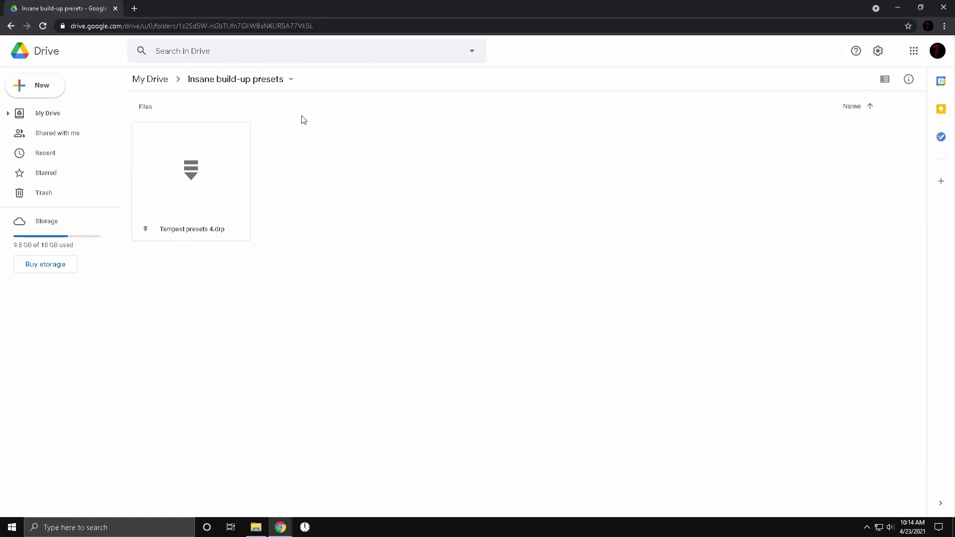
click(209, 164)
right_click(209, 164)
click(260, 394)
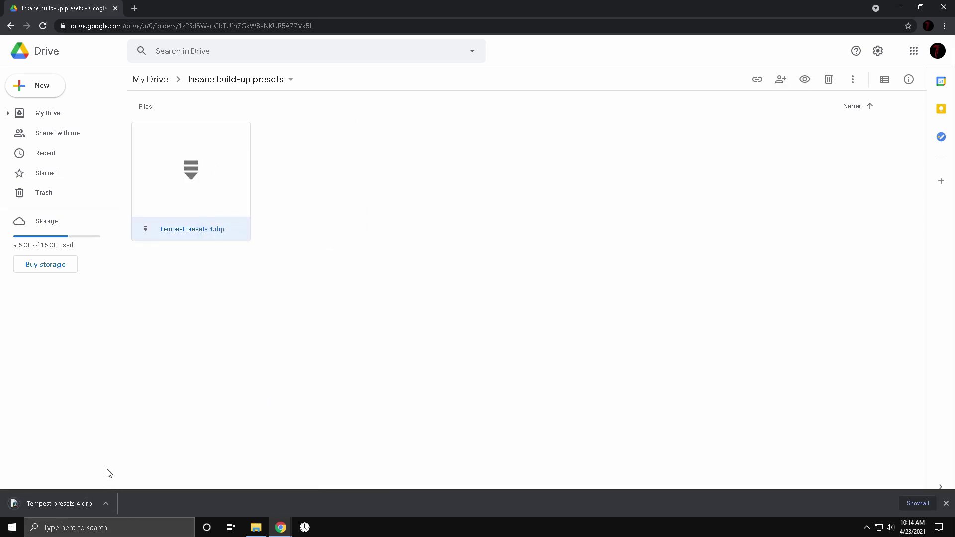
Step: Put the downloaded Tempest presets 4 file on the desktop and import it into DaVinci Resolve as the project Copy of Tempest presets 4
click(920, 7)
drag(147, 440, 283, 477)
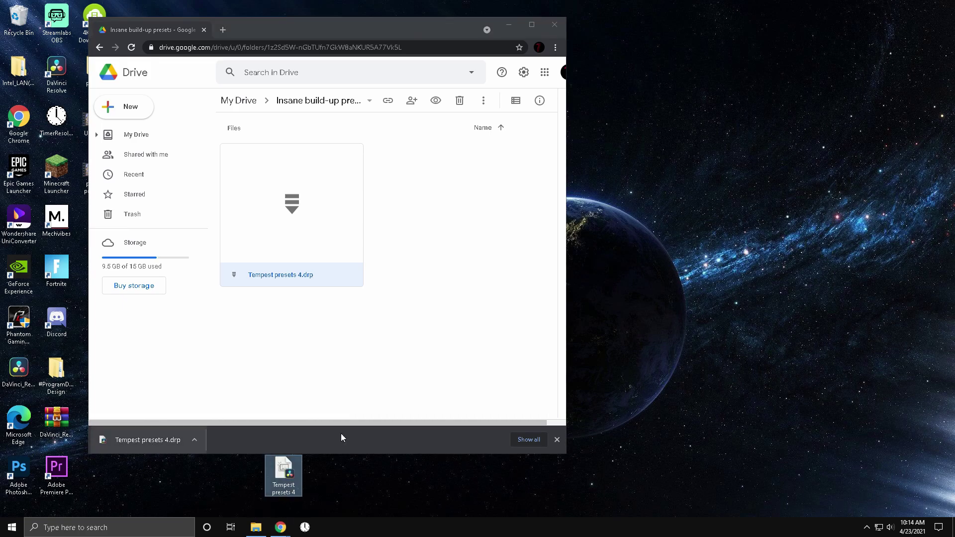
click(555, 25)
double_click(293, 479)
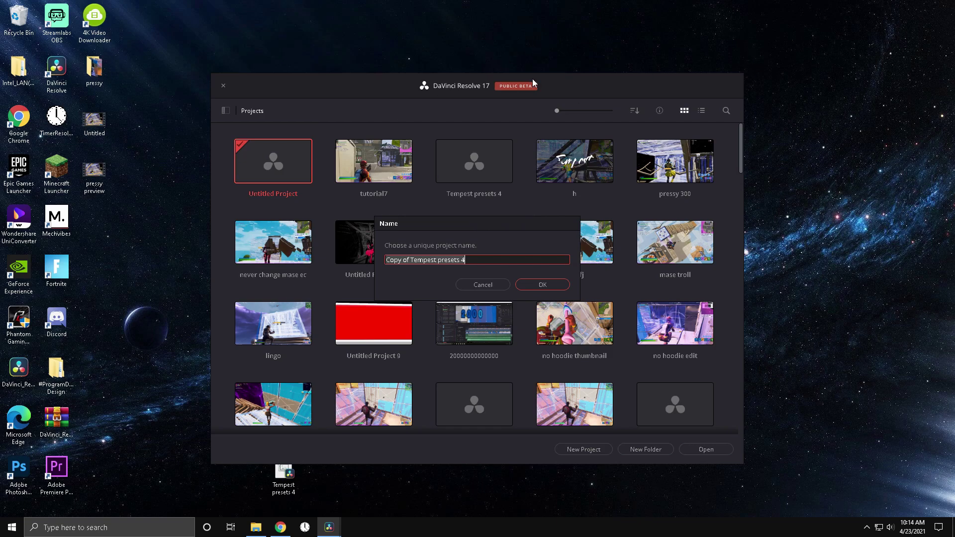
click(281, 529)
click(281, 529)
click(544, 285)
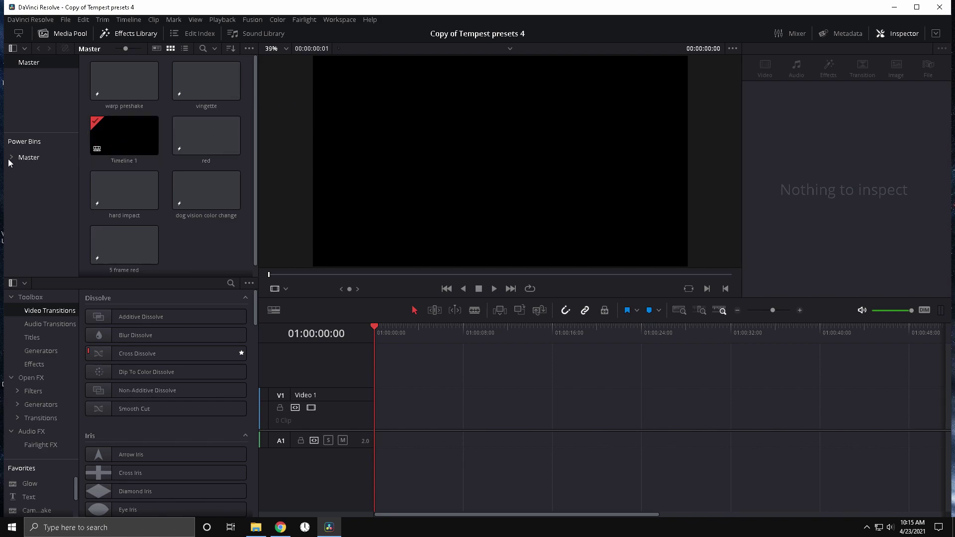
Step: Create a new bin with the default name Bin 1 under Master in the Power Bins
click(195, 19)
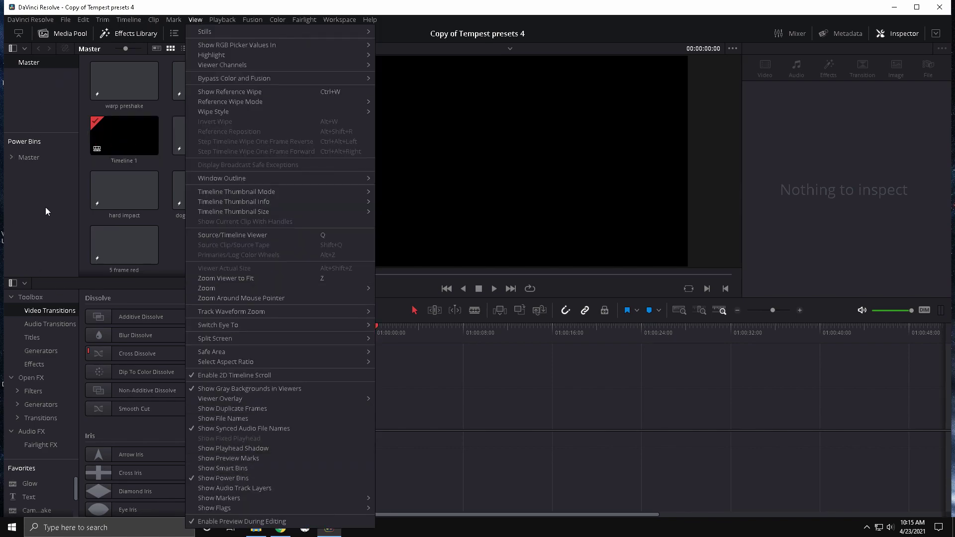
right_click(40, 187)
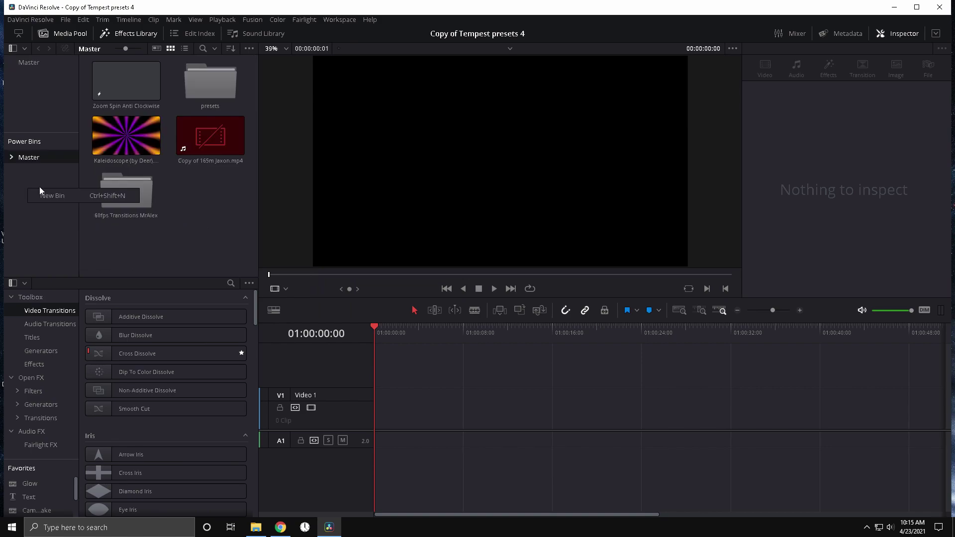
click(48, 198)
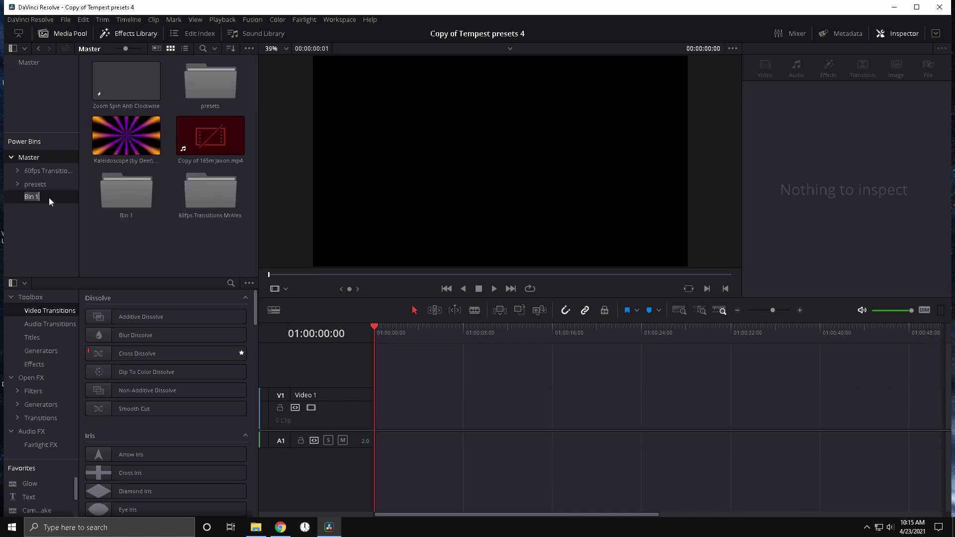
Step: Copy the warp preshake, vingette, red, hard impact, dog vision color change and 5 frame red presets from the project's Master bin into Bin 1
click(30, 61)
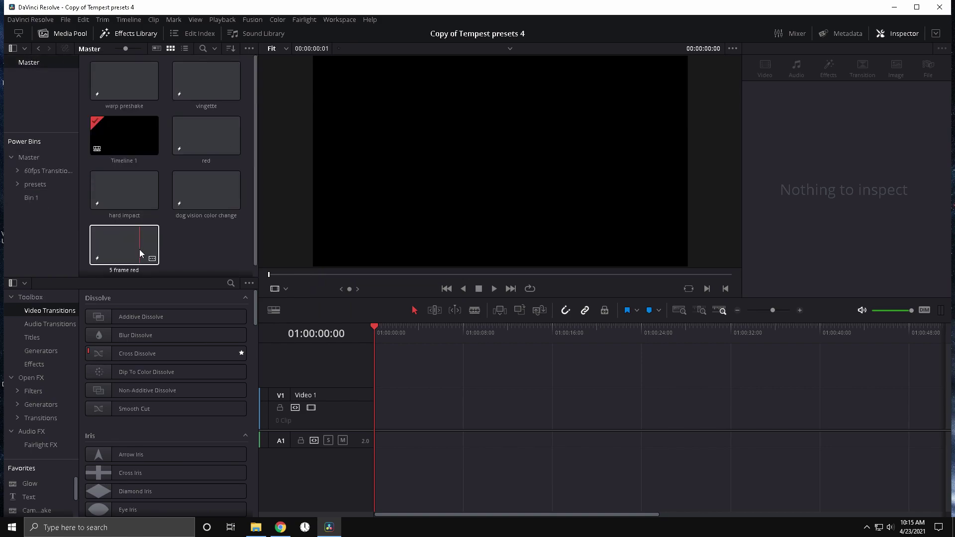
ctrl+click(115, 187)
ctrl+click(189, 188)
ctrl+click(197, 148)
ctrl+click(206, 79)
ctrl+click(125, 77)
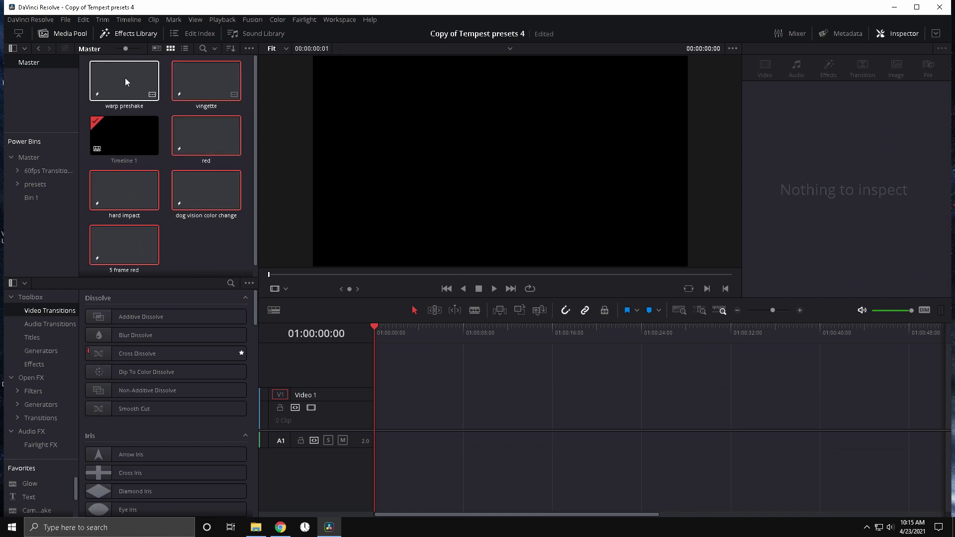
drag(126, 78, 34, 198)
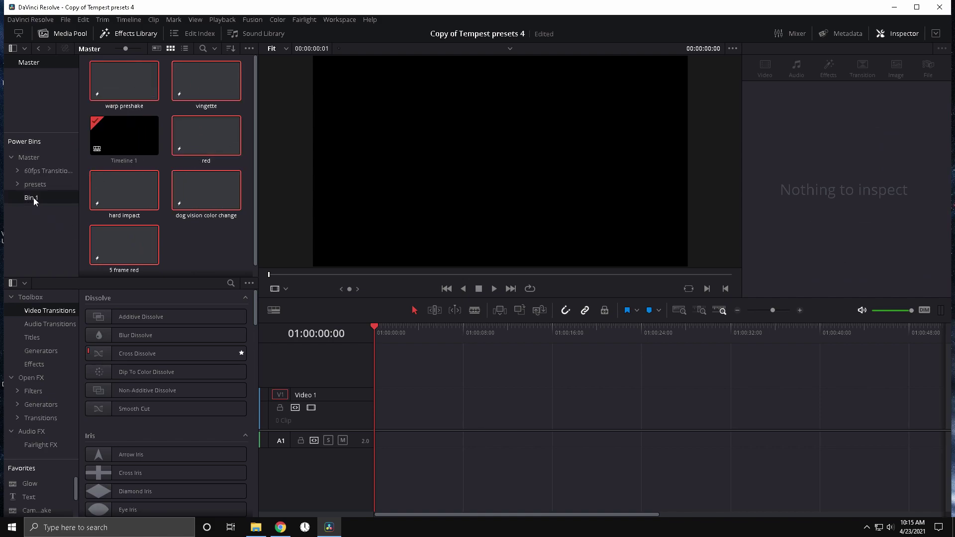
click(31, 198)
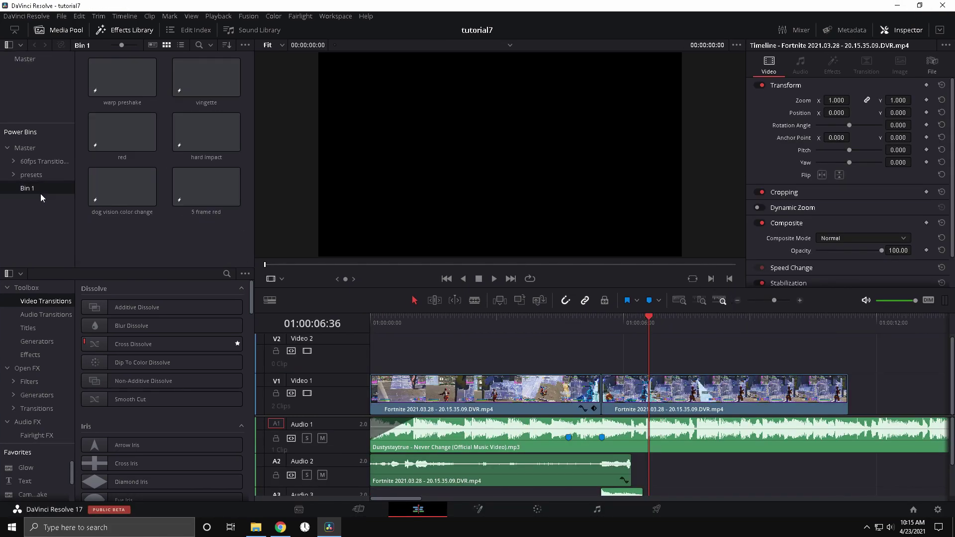
Step: In the tutorial7 project, add the red preset from Bin 1 on Video 2 from Marker 2 to the cut, and check its look
drag(771, 300, 774, 301)
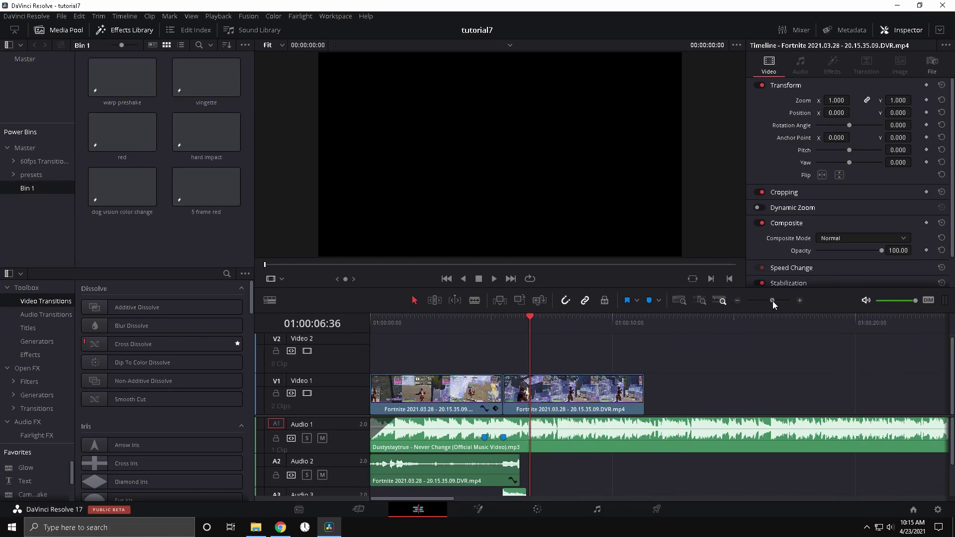
drag(557, 324, 544, 323)
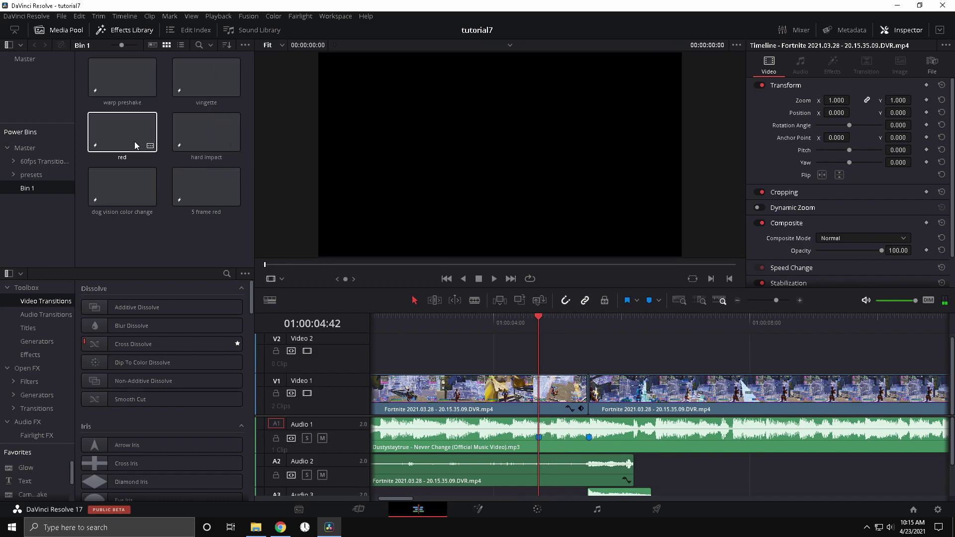
drag(134, 141, 588, 349)
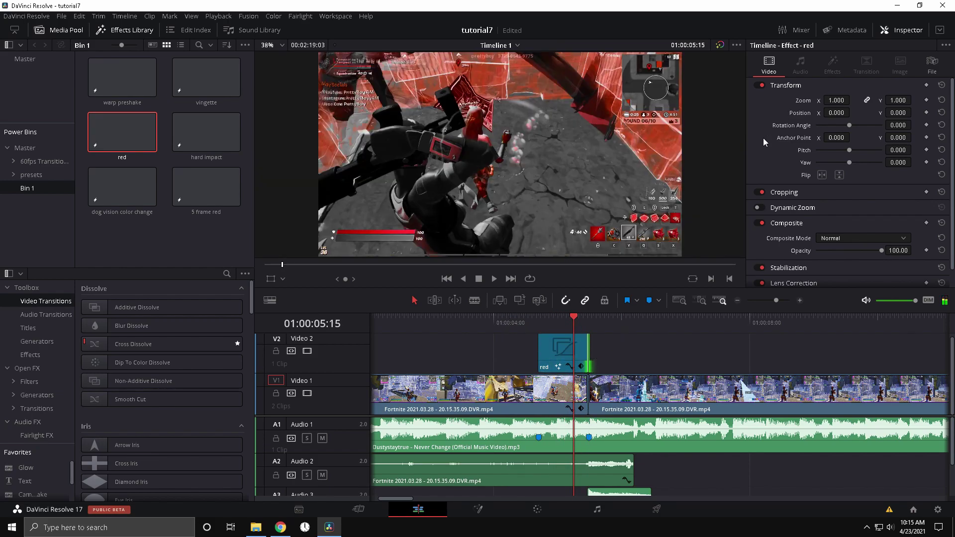
click(559, 358)
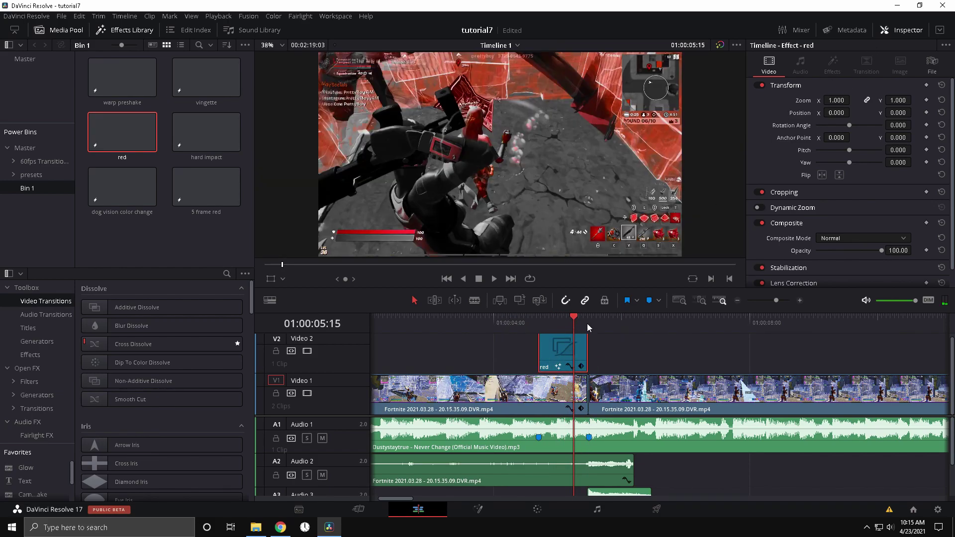
mouse_move(588, 328)
mouse_down()
mouse_move(545, 321)
mouse_move(589, 323)
mouse_move(564, 323)
mouse_up()
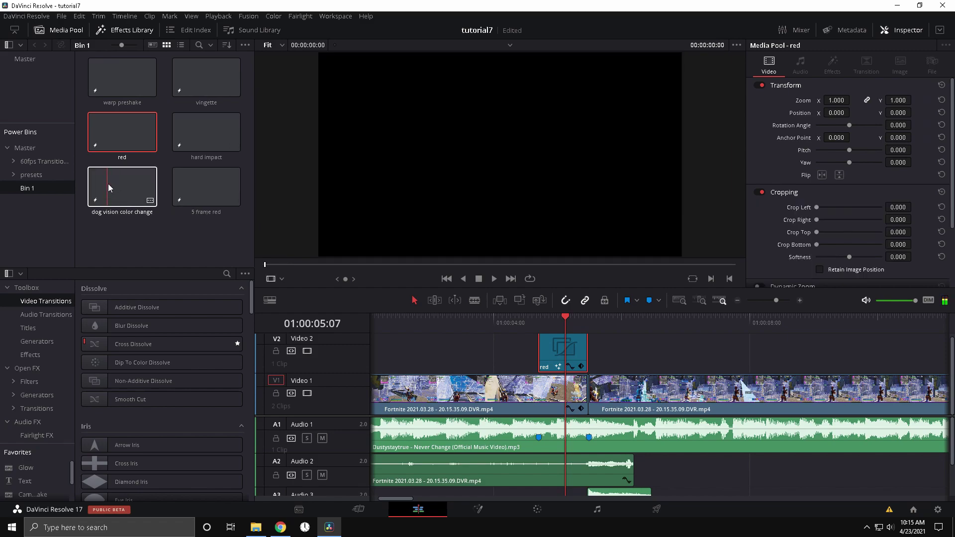
Step: Add dog vision color change on Video 3 above the red clip, match its length to it, and play from Marker 2
drag(613, 341, 558, 361)
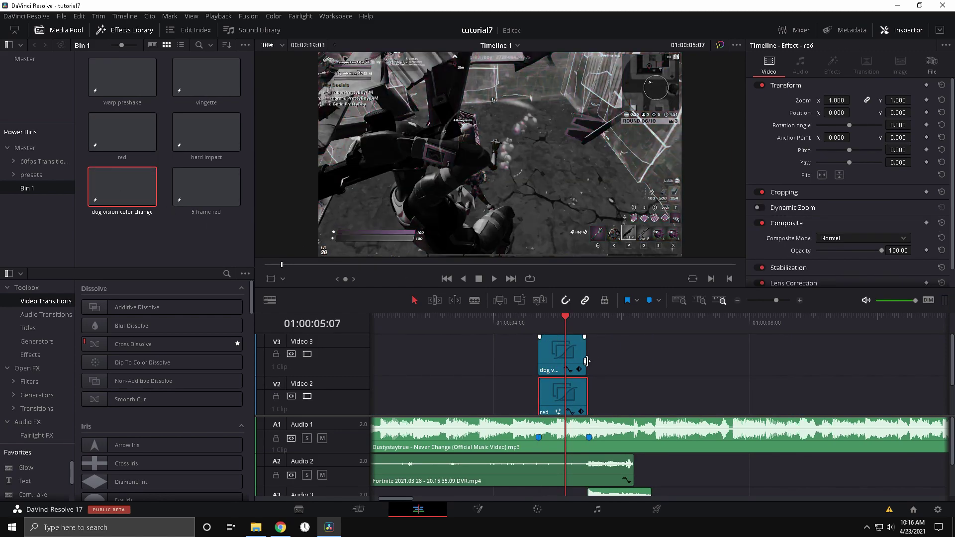
click(534, 318)
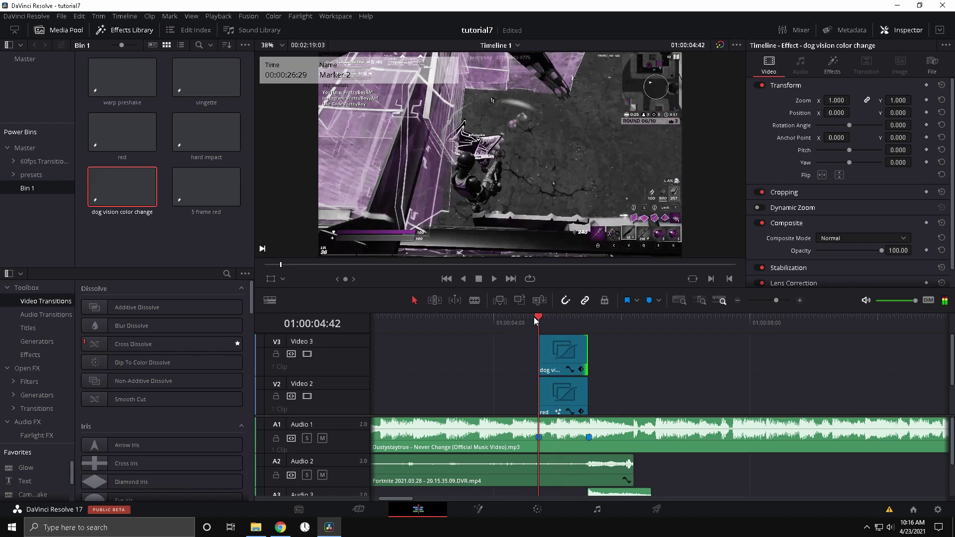
key(space)
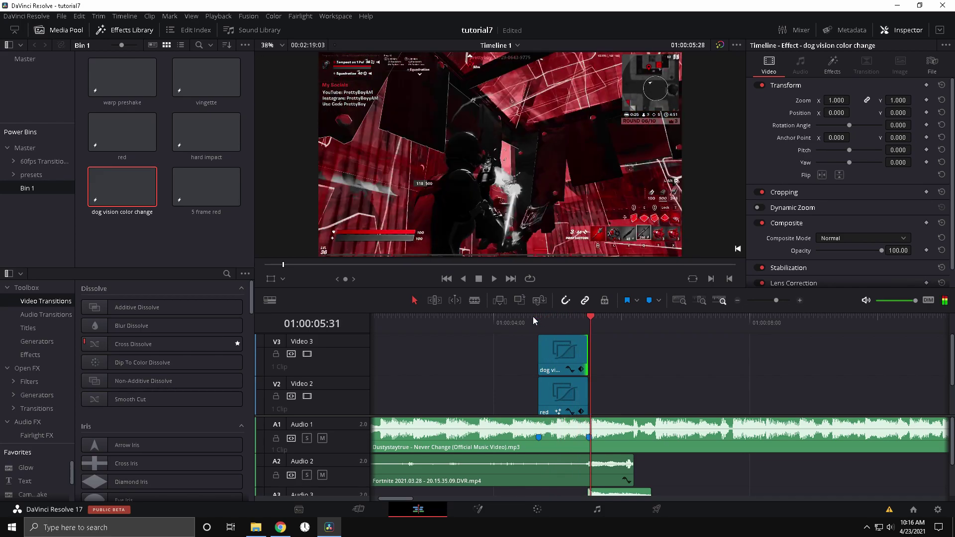
Step: Remove the Rotate Channels keyframes from the S_DogVision effect on the dog vision color change clip, and play the result
click(562, 318)
click(563, 351)
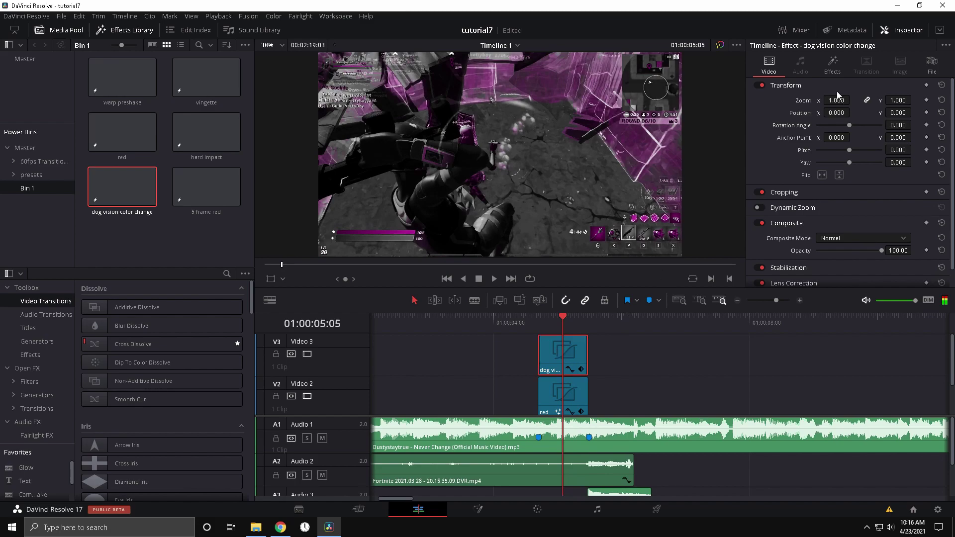
click(832, 67)
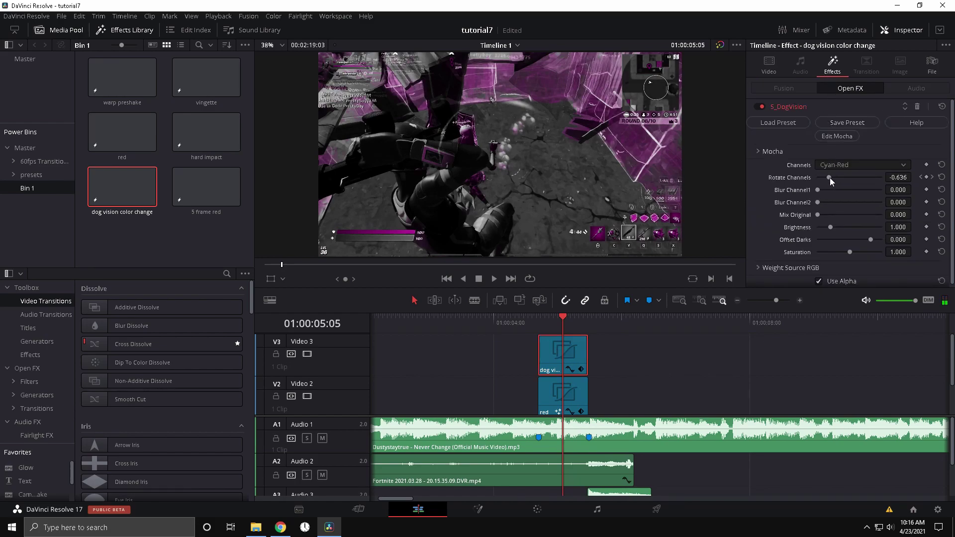
click(921, 177)
click(926, 178)
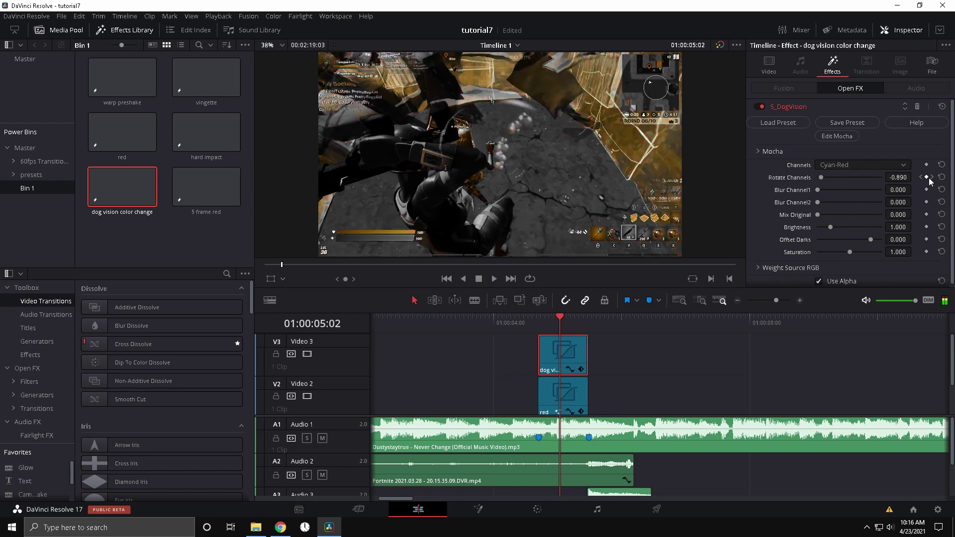
click(931, 177)
click(926, 177)
click(931, 177)
click(926, 177)
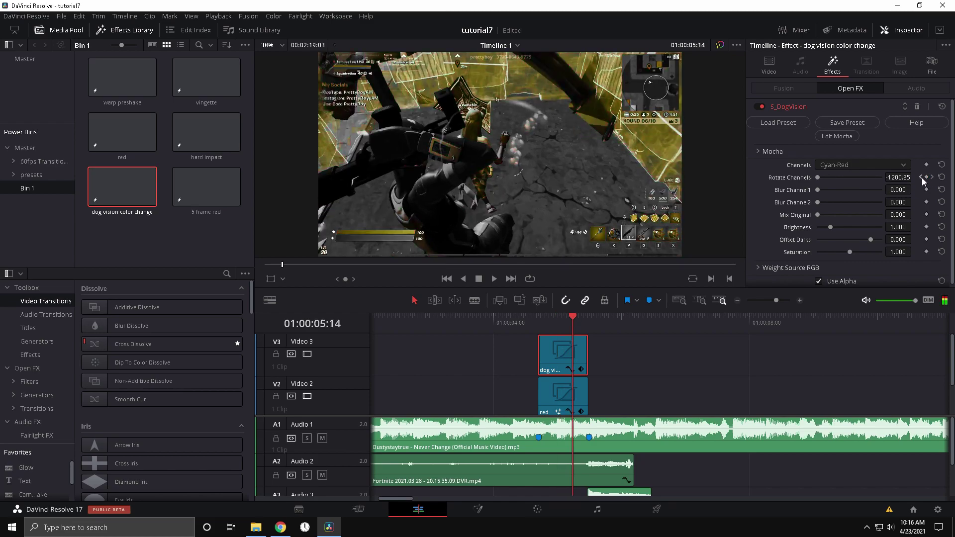
click(921, 177)
click(931, 177)
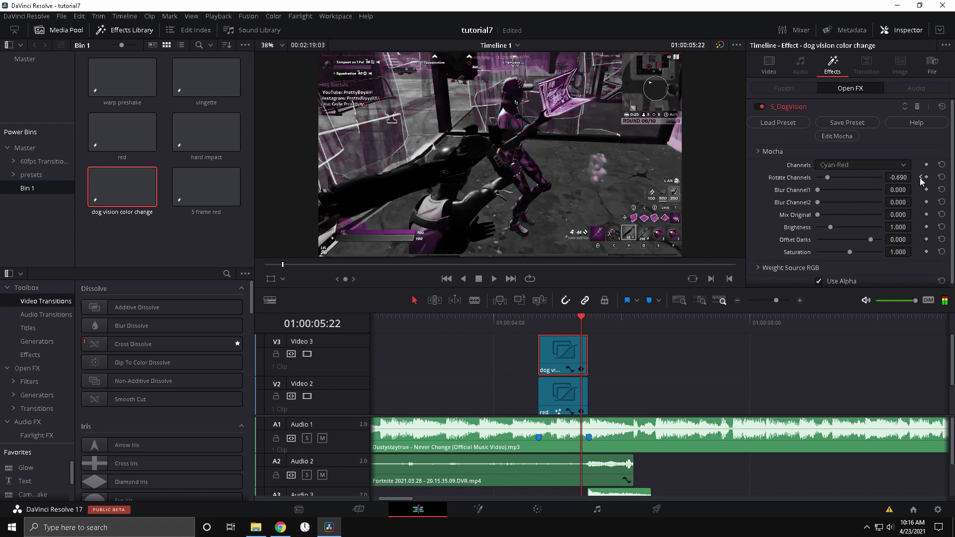
click(920, 177)
key(space)
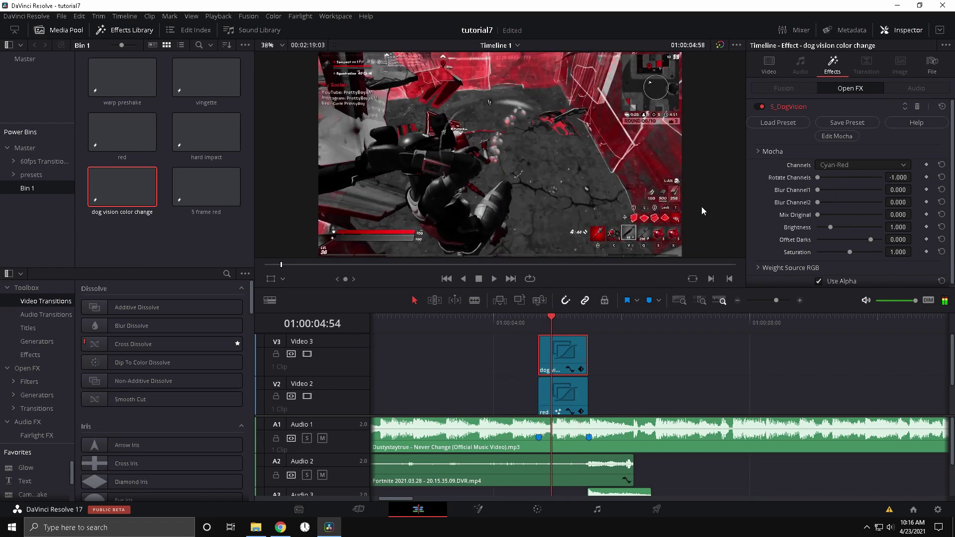
Step: Try the S_DogVision Channels options with Rotate Channels at -1.000, ending on Cyan-Red, and play back the color
mouse_move(819, 177)
mouse_down()
mouse_move(864, 182)
mouse_move(803, 181)
mouse_up()
click(834, 167)
click(837, 197)
click(841, 165)
click(818, 196)
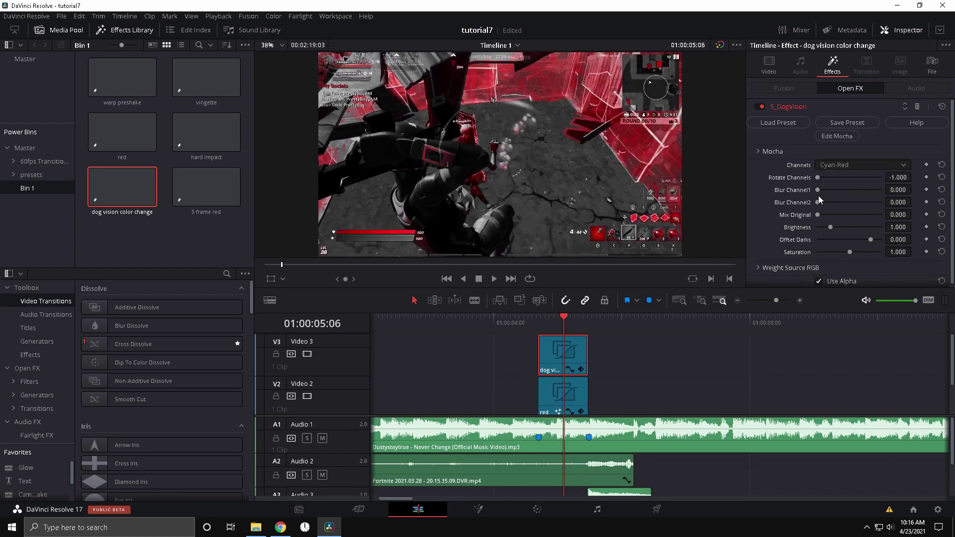
drag(565, 320, 545, 324)
key(space)
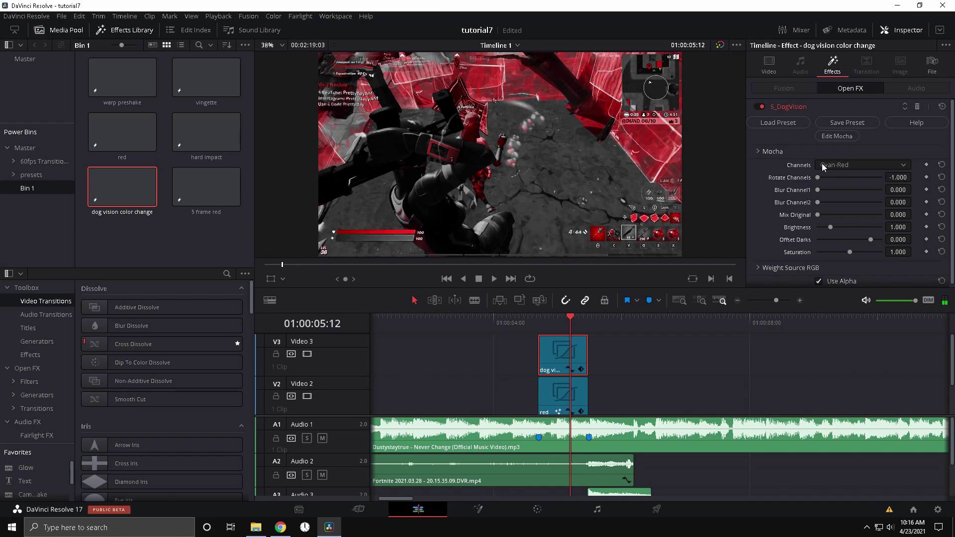
Step: Replace the modified dog vision color change clip on Video 3 with a fresh copy from Bin 1, spanning the red clip
key(Delete)
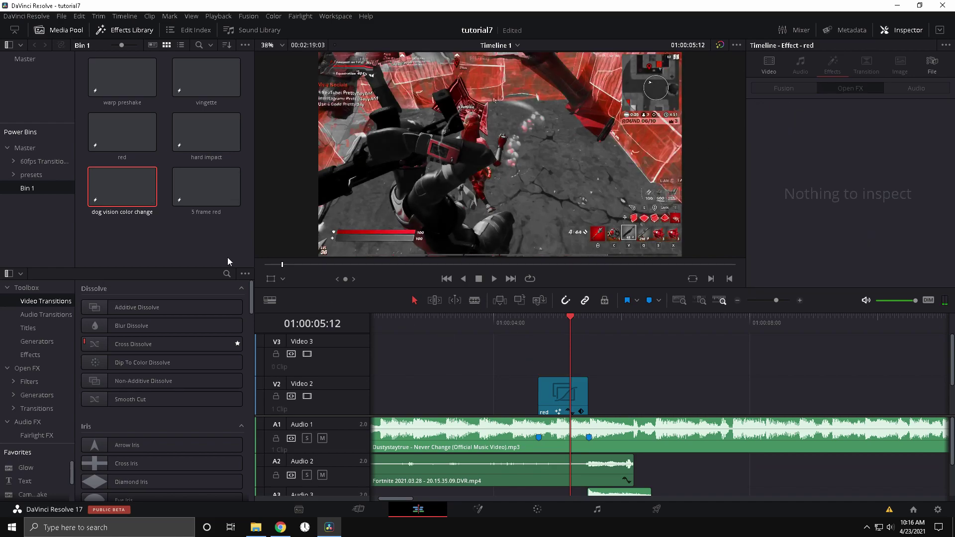
drag(122, 187, 537, 356)
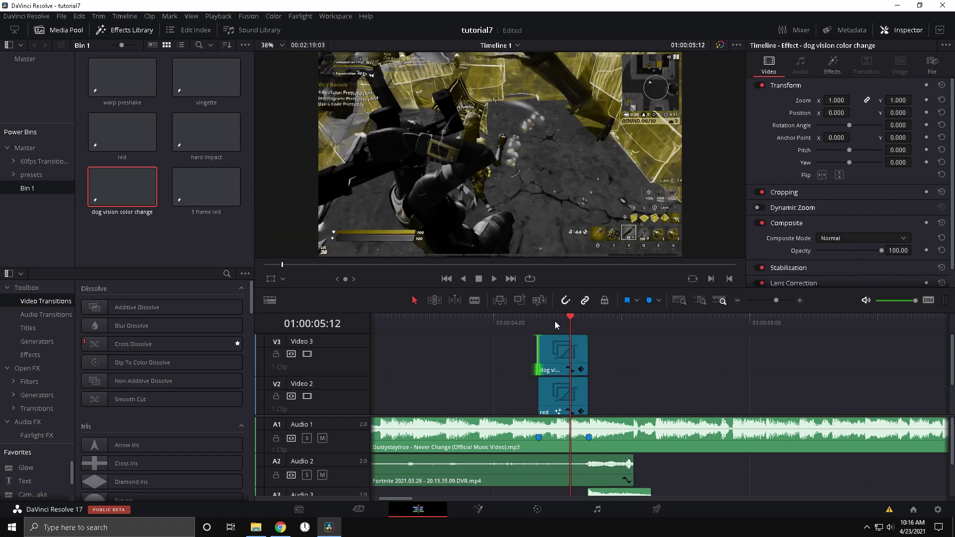
Step: Replay the color change over the red clip from Marker 2 and compare the colors across the ramp
click(539, 320)
key(space)
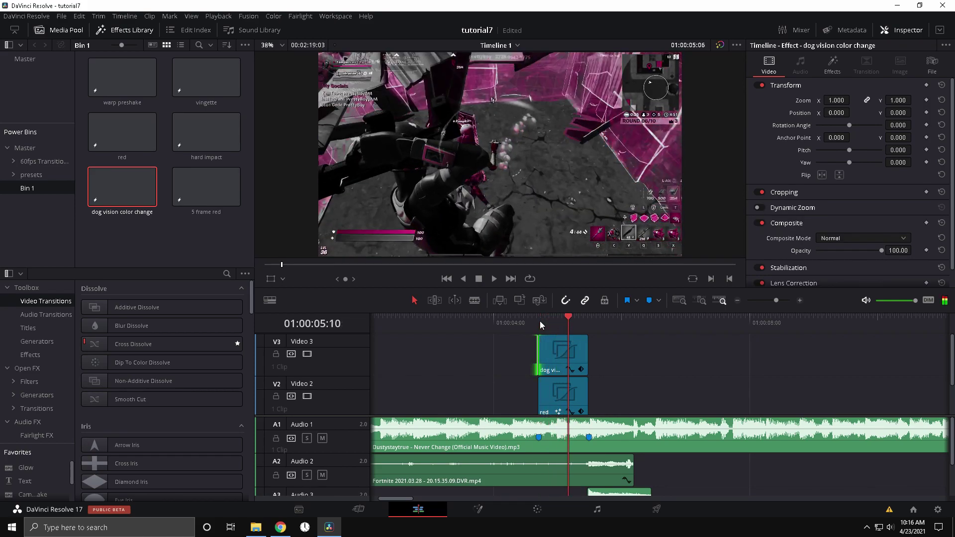
key(space)
drag(575, 328, 540, 332)
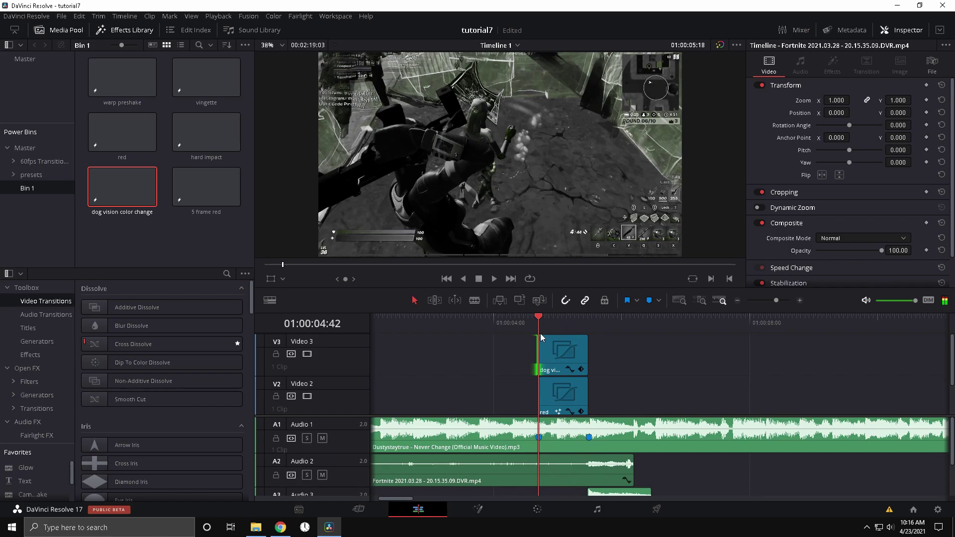
click(541, 339)
key(space)
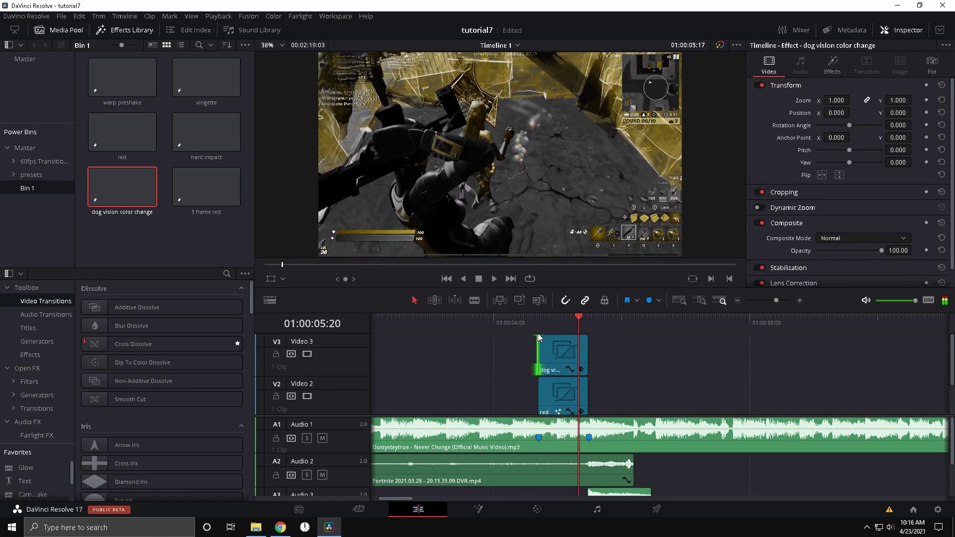
click(574, 323)
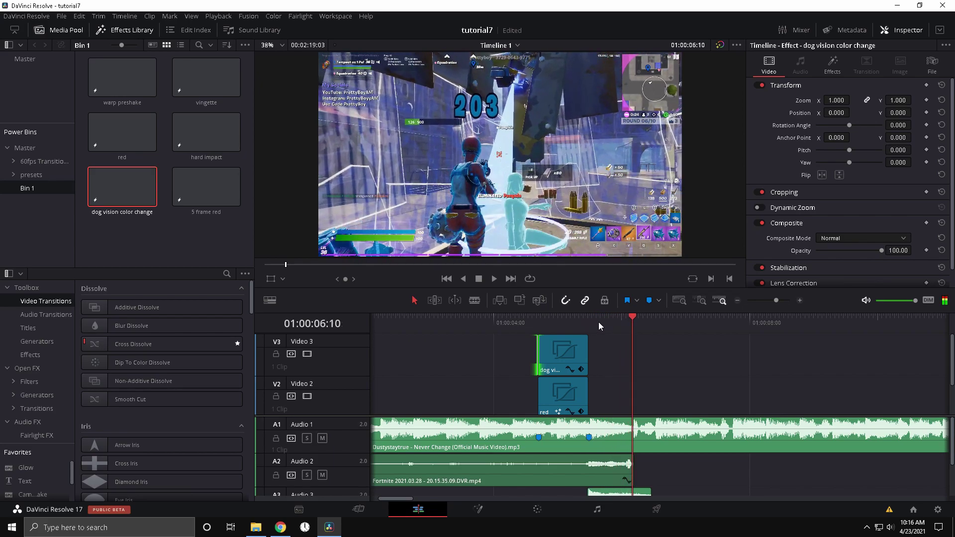
click(592, 326)
click(555, 320)
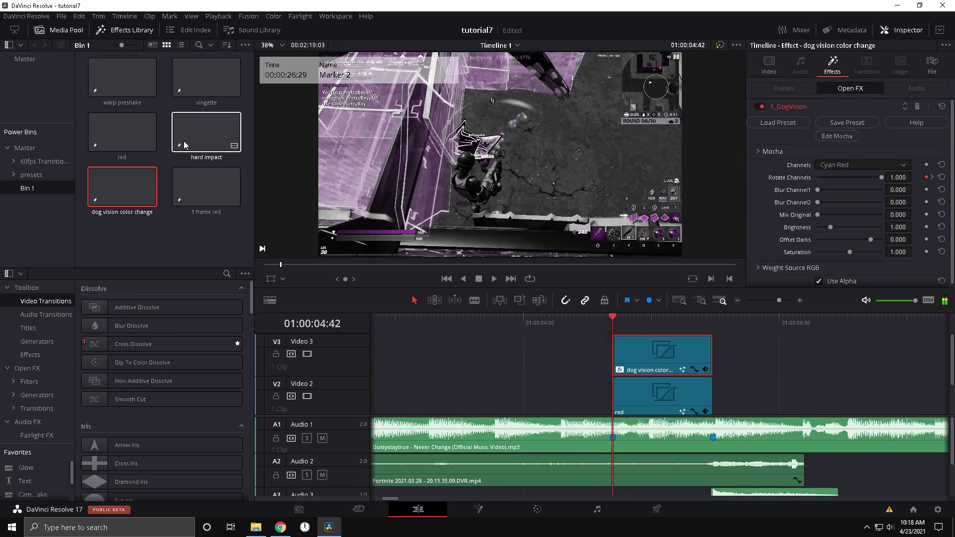
Step: Add warp preshake from Bin 1 on Video 4 above the dog vision color change clip, matching its length, and play it
key(q)
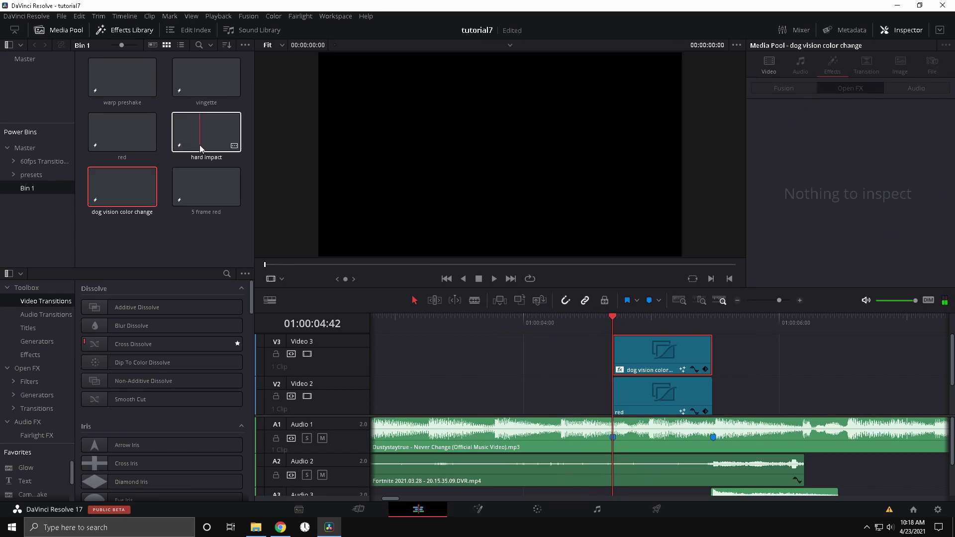
drag(121, 78, 623, 357)
key(Right)
key(space)
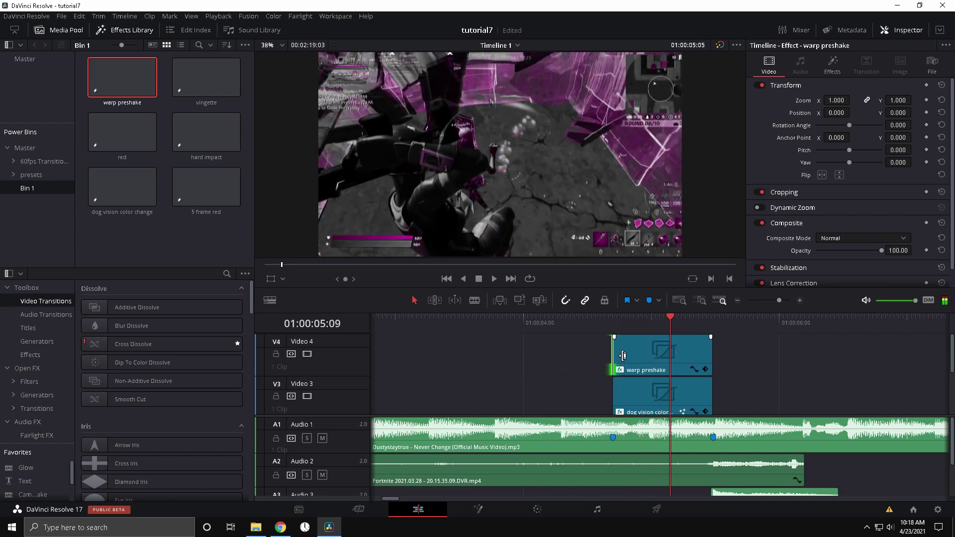
click(631, 327)
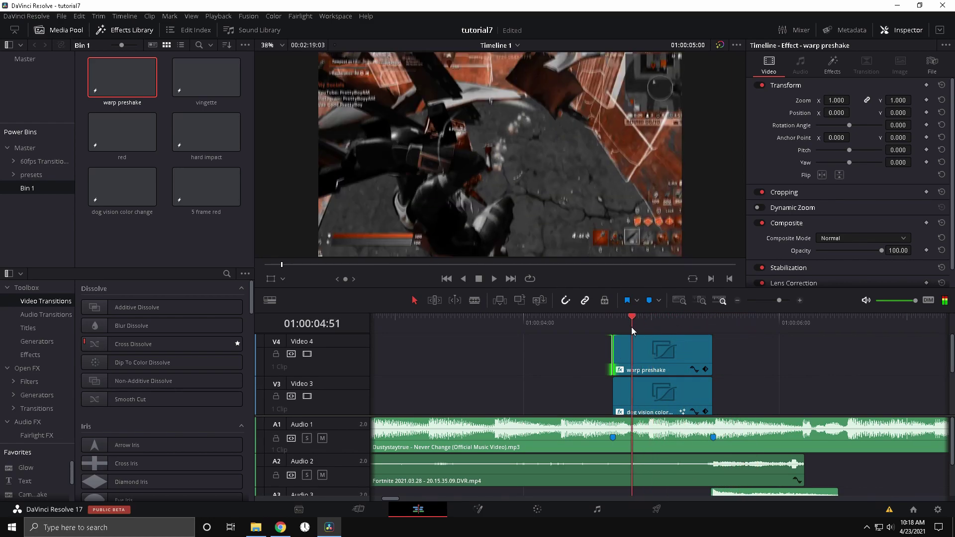
key(space)
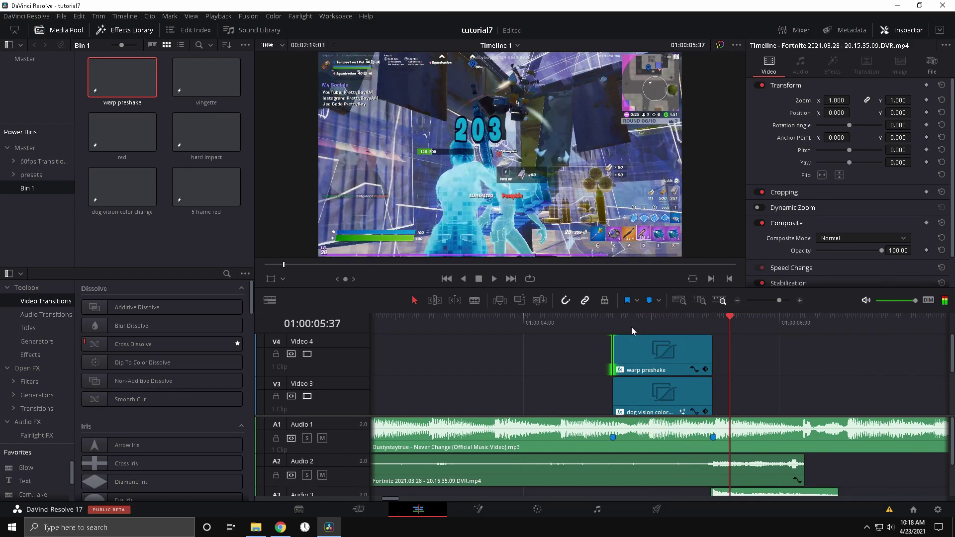
Step: Step through the warp preshake clip and examine how its Camera Shake Motion Scale builds up toward the end
click(713, 328)
key(Left)
key(Left)
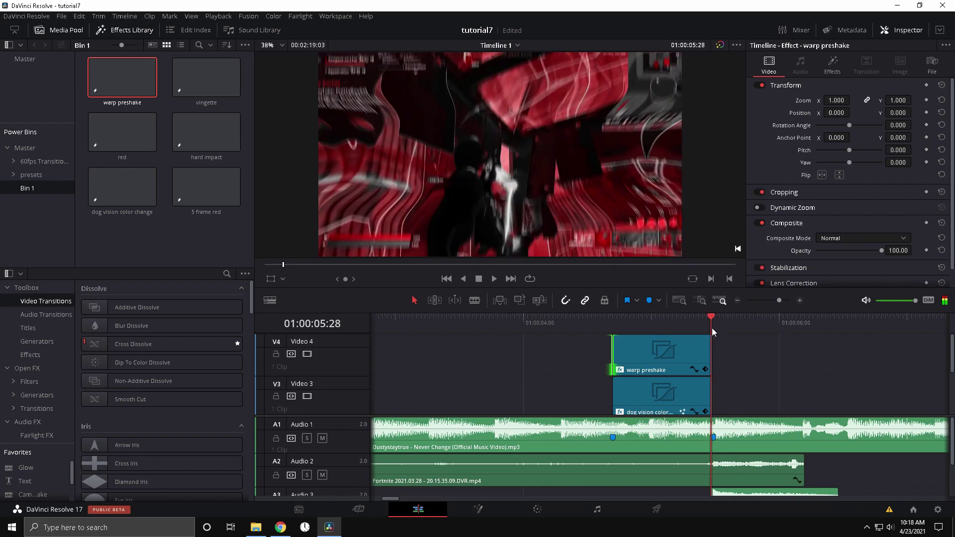
drag(711, 323, 676, 323)
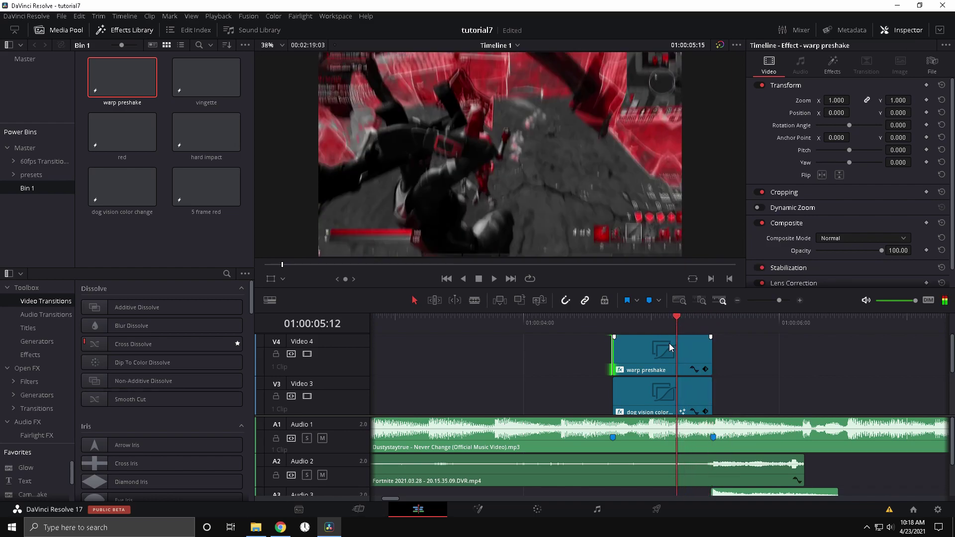
click(669, 344)
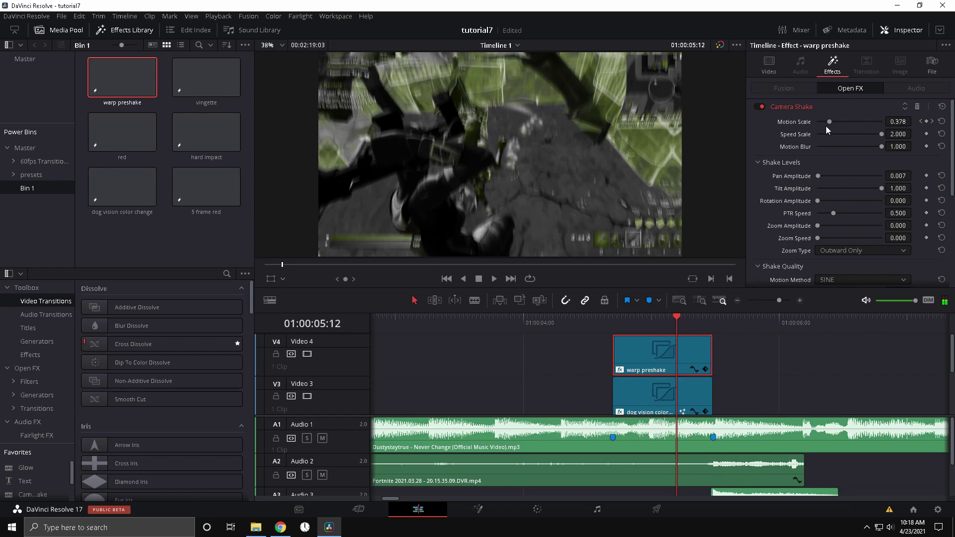
drag(676, 319, 664, 323)
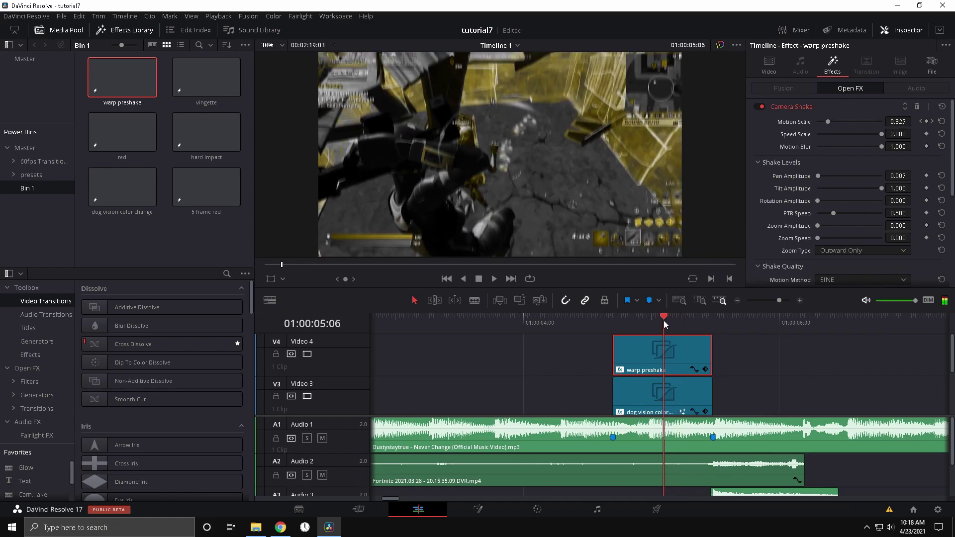
key(space)
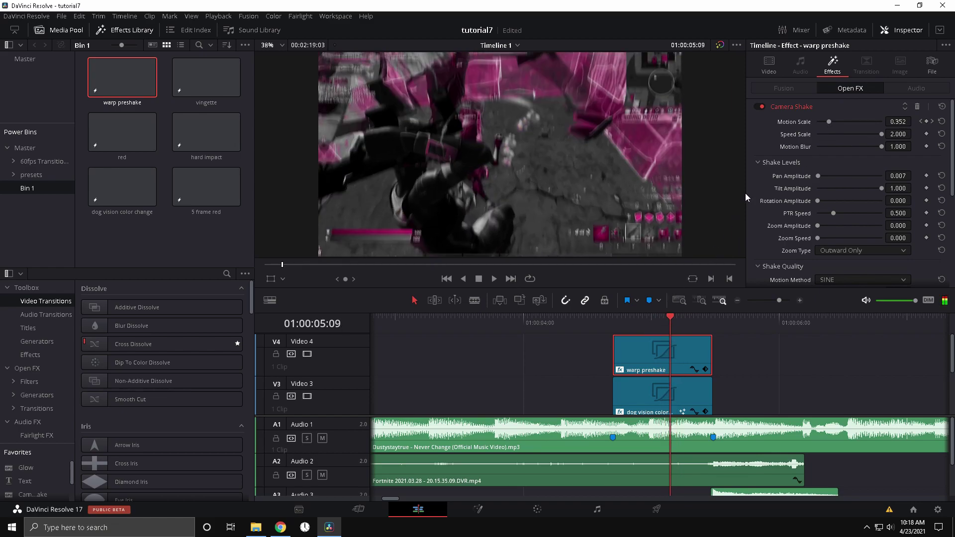
drag(677, 324, 684, 326)
key(Right)
key(Right)
key(Right)
key(Right)
key(Right)
key(Right)
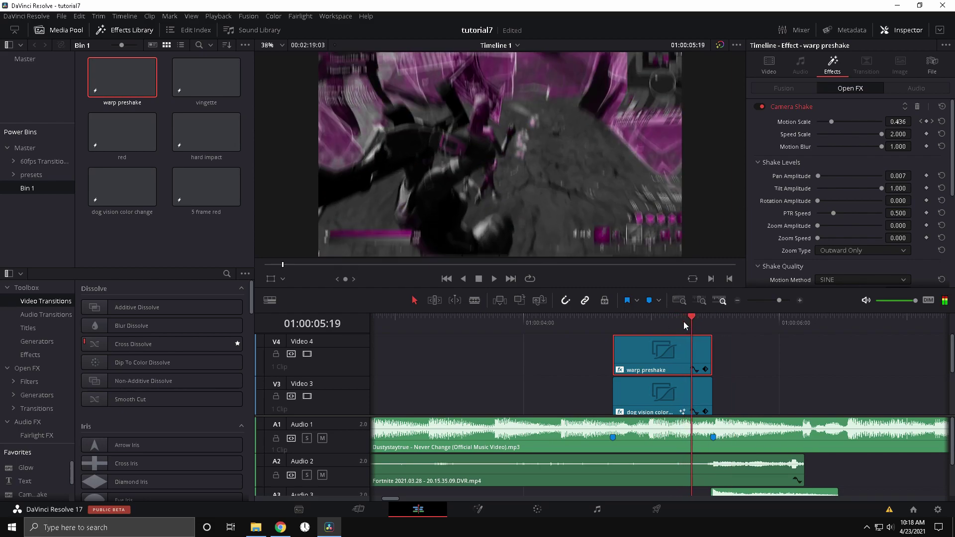
Step: Set the S_WarpMagnify Magnify Amount to 0.70 at the last frame of the warp preshake clip
scroll(754, 195, down, 5)
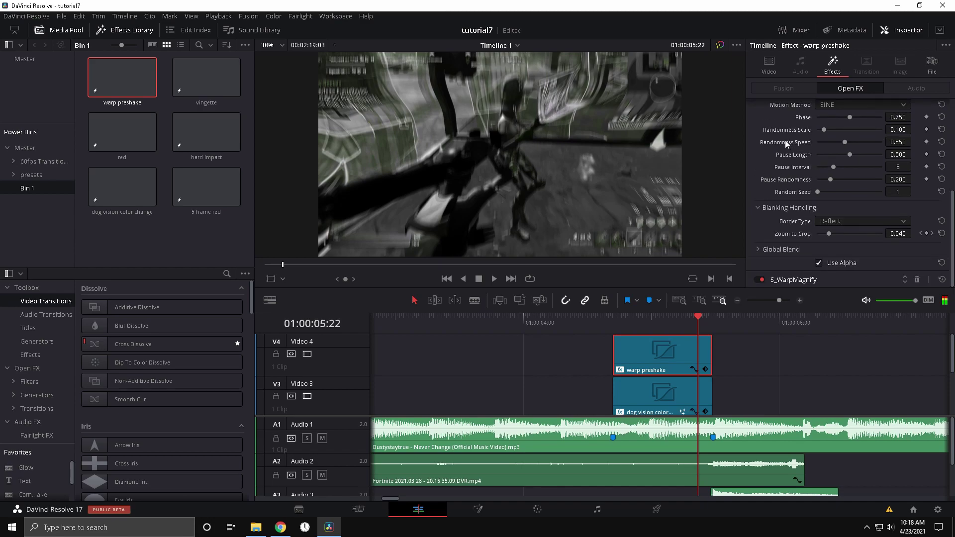
click(792, 280)
click(710, 319)
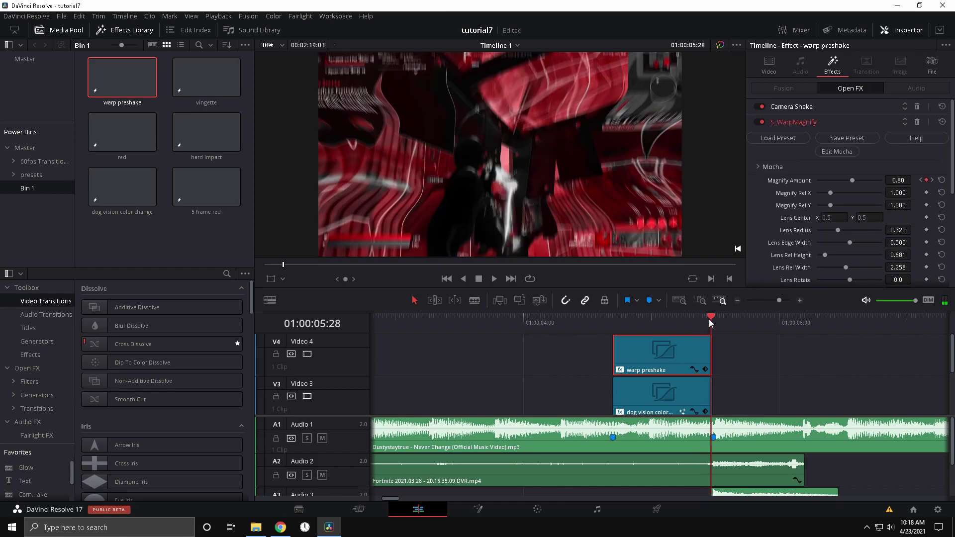
click(905, 185)
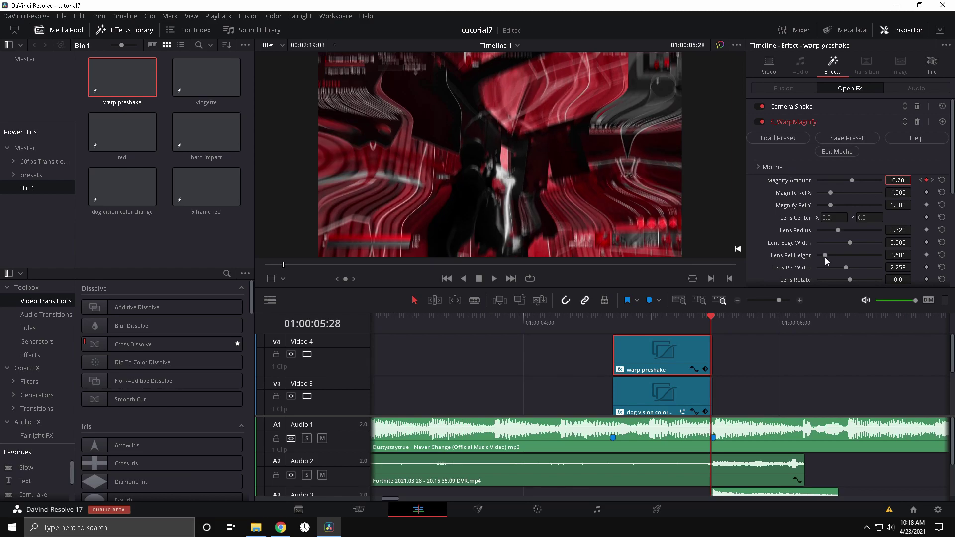
Step: Keyframe the Camera Shake Motion Scale at 0.000 on the warp preshake clip's first frame, and go to its end keyframe
drag(711, 313, 615, 333)
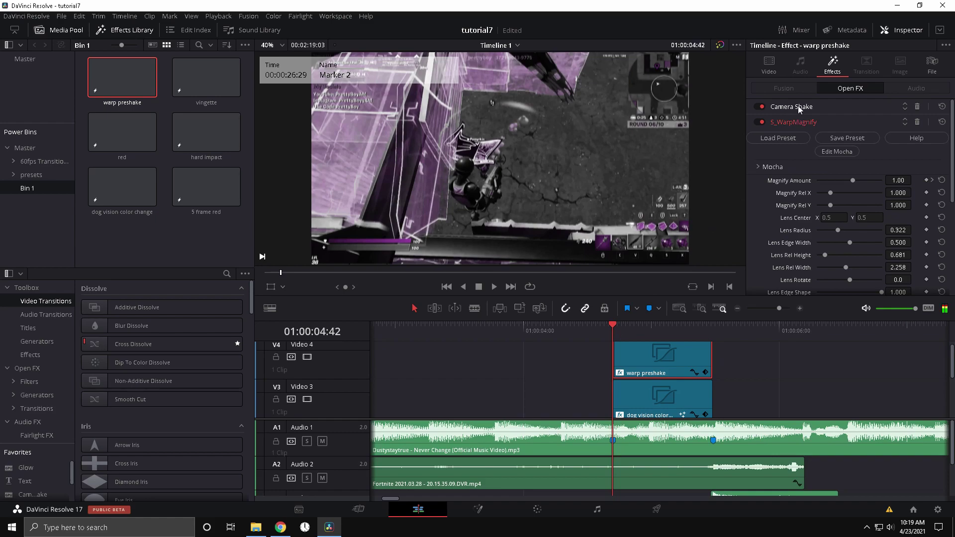
click(798, 107)
click(927, 122)
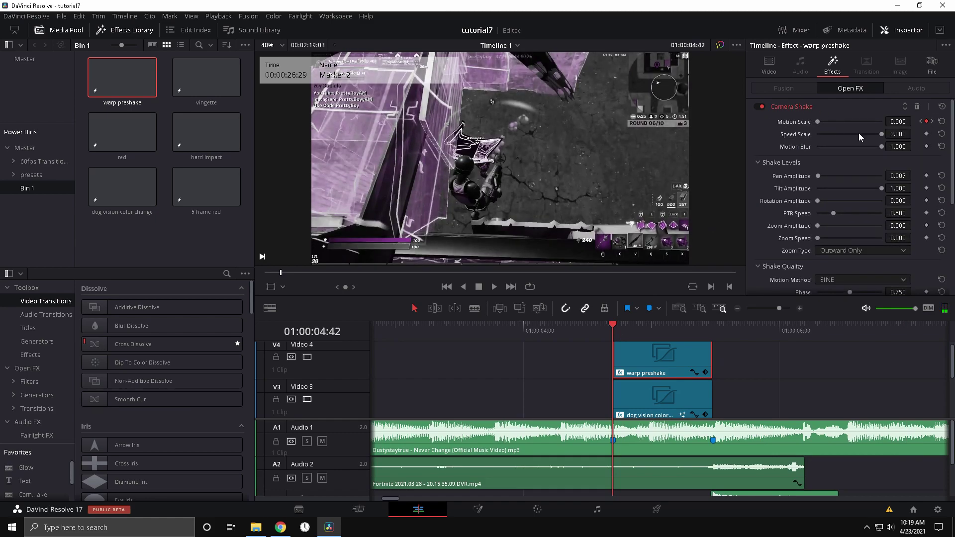
click(932, 121)
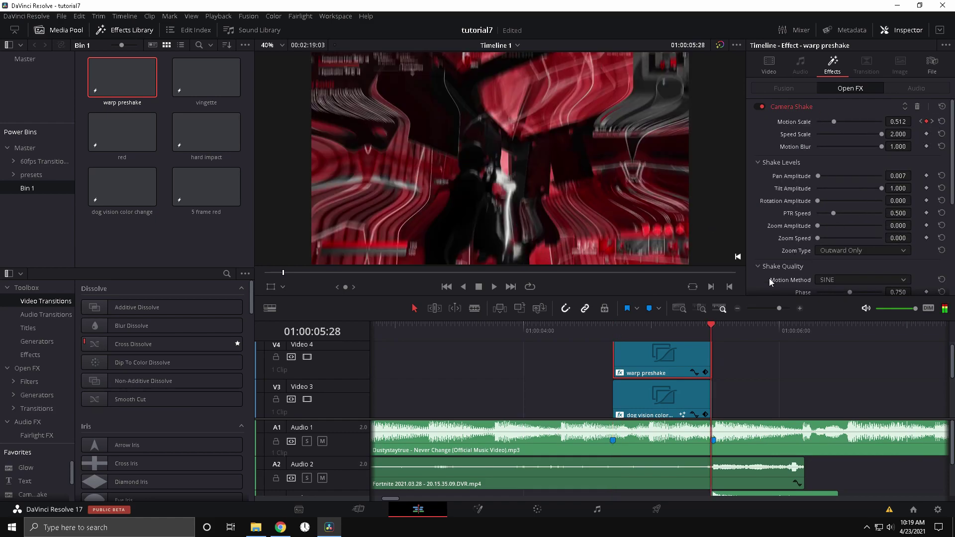
Step: Play the warp preshake section forward and backward to review the shake and warp build-up
click(630, 329)
key(space)
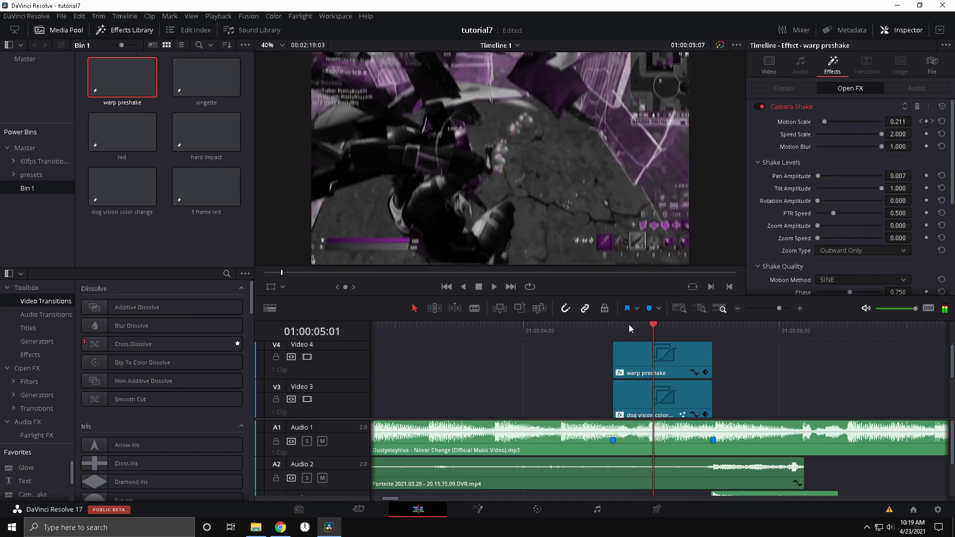
key(space)
drag(711, 341, 689, 338)
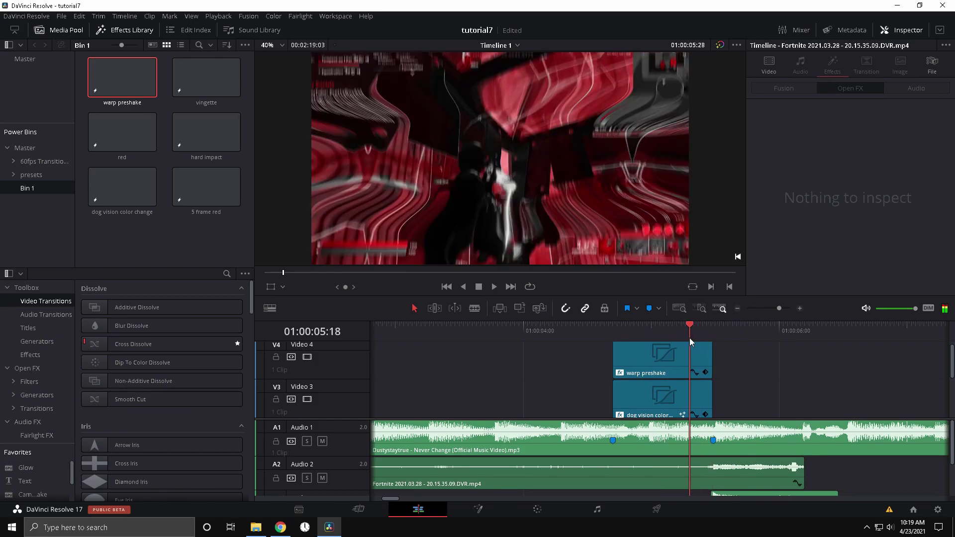
key(j)
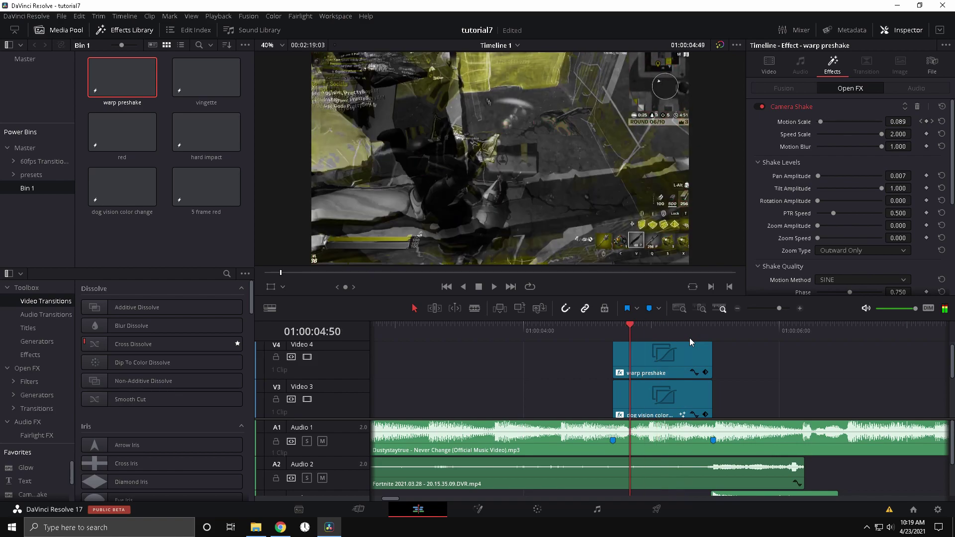
key(l)
scroll(756, 375, up, 1)
key(space)
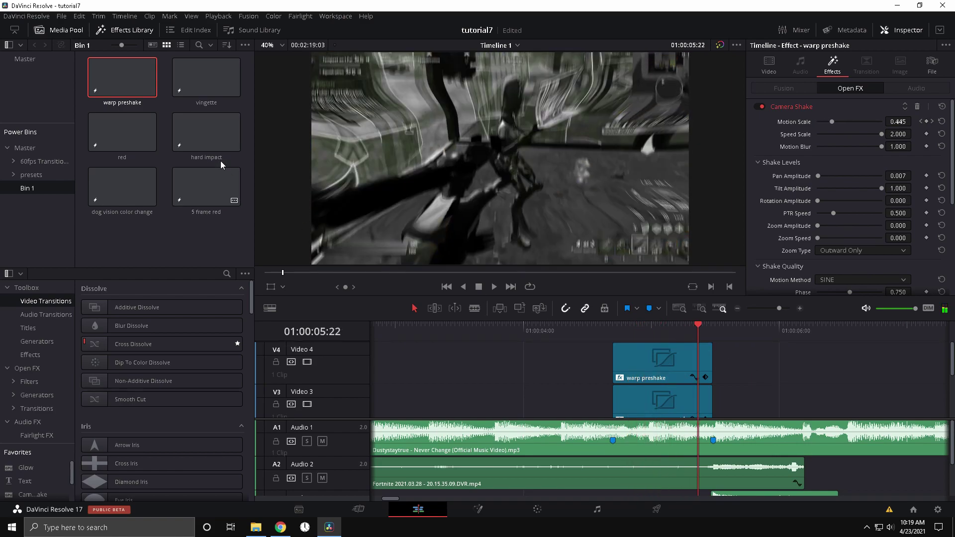
Step: Add vingette from Bin 1 on Video 5 above warp preshake, matching its length with a short fade-in, and play it
drag(207, 77, 619, 372)
drag(631, 333, 628, 333)
key(space)
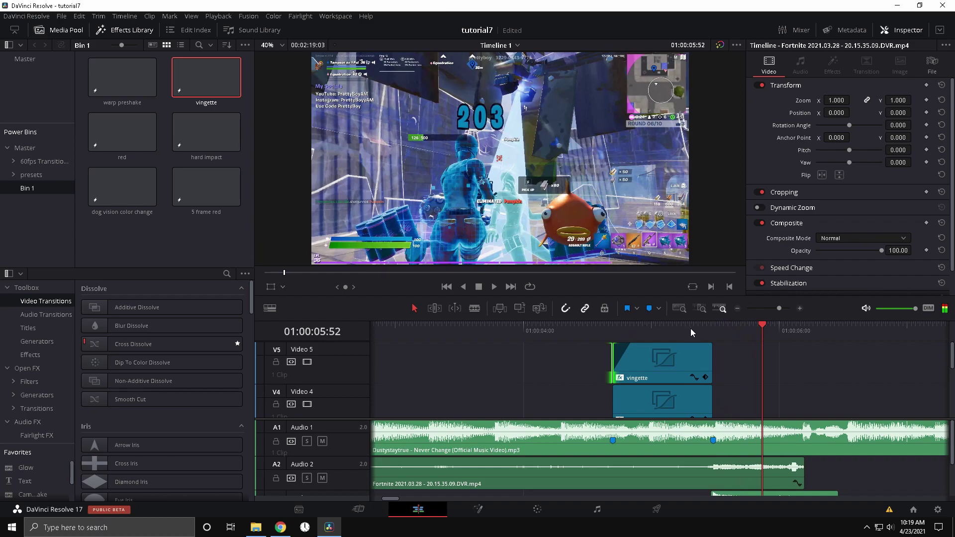
Step: Step back frame by frame through the vingette clip and play it to examine the darkened edges
click(681, 331)
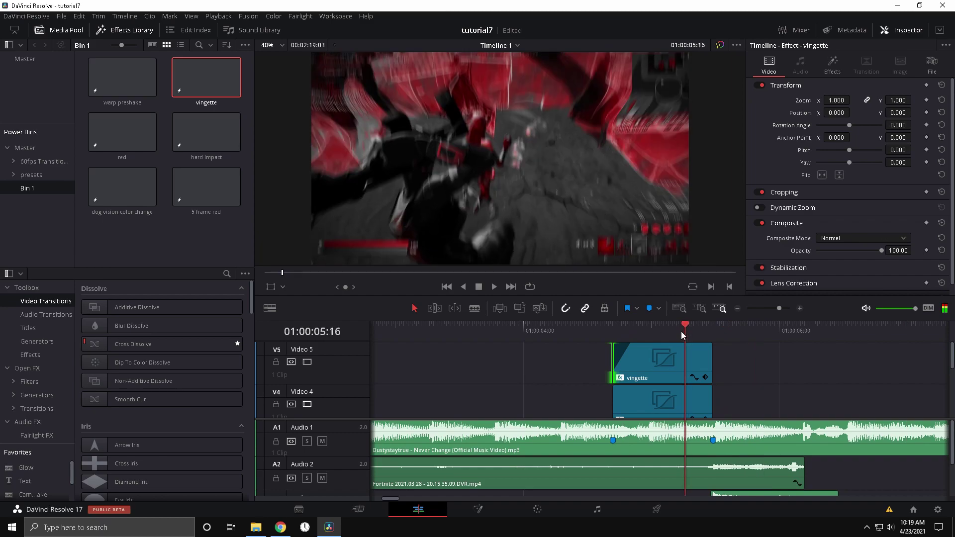
key(Left)
key(Left)
key(Left)
key(Left)
key(Left)
key(Left)
key(Left)
key(Left)
key(Left)
key(Left)
key(Left)
key(Left)
key(Left)
key(Left)
key(Left)
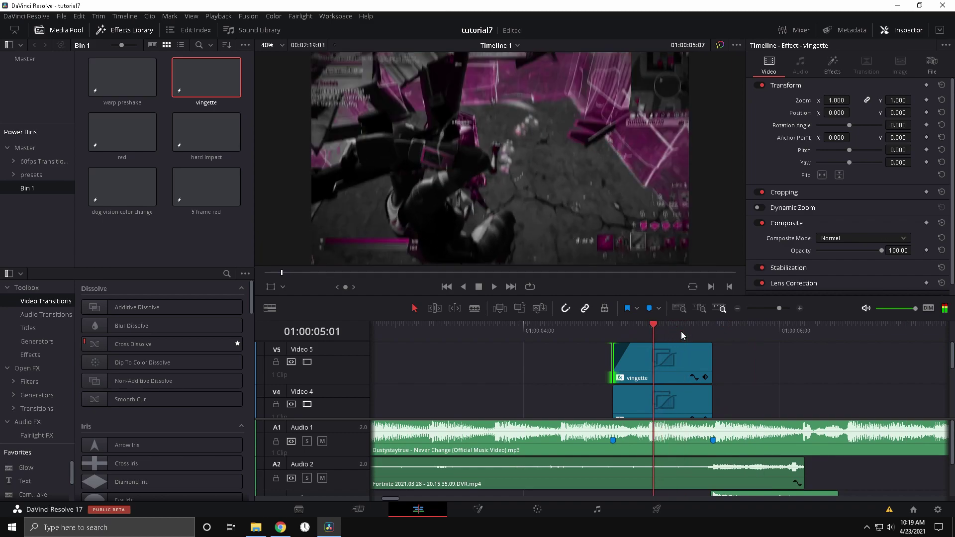
key(l)
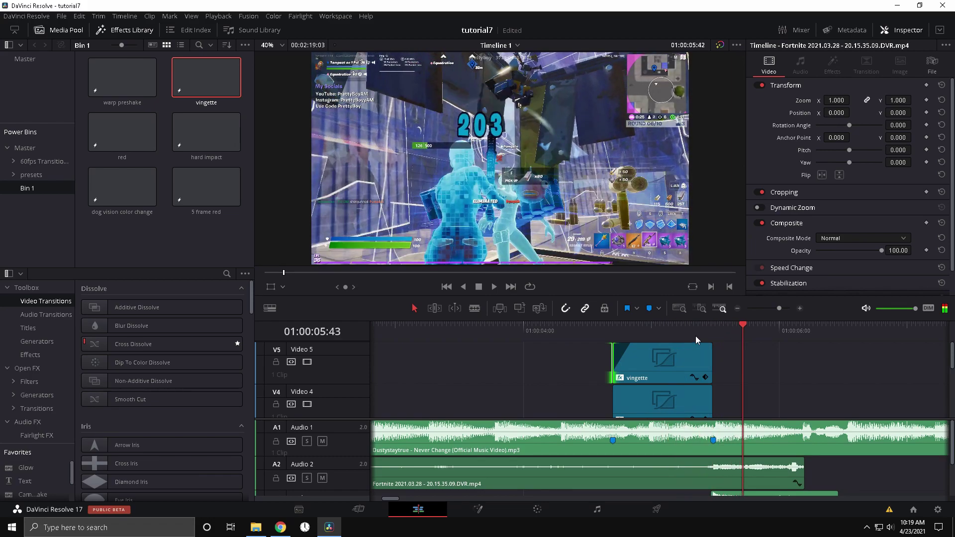
Step: Give the warp preshake, dog vision color change and red clips fade-ins matching the vingette's, and play the result from near Marker 2
drag(711, 329, 613, 329)
scroll(774, 356, down, 1)
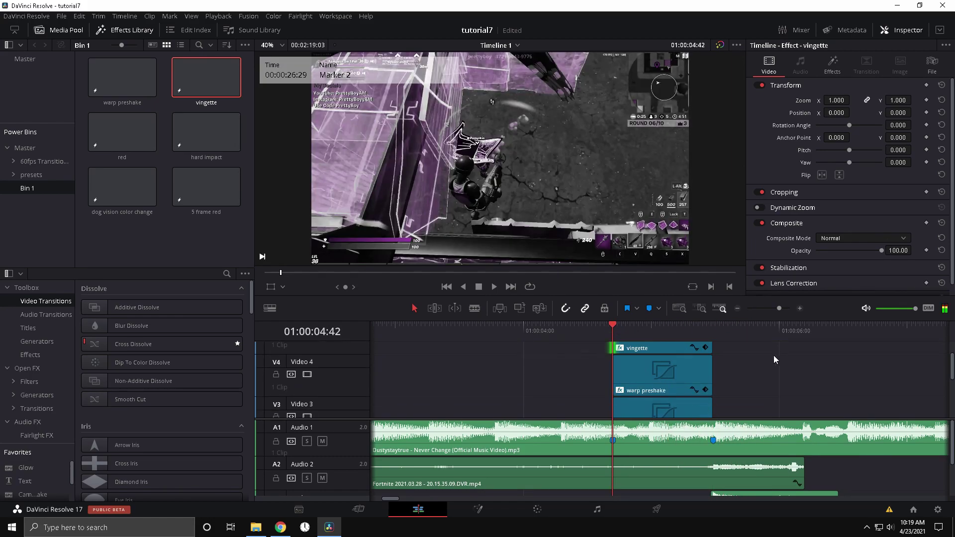
scroll(774, 355, up, 1)
key(space)
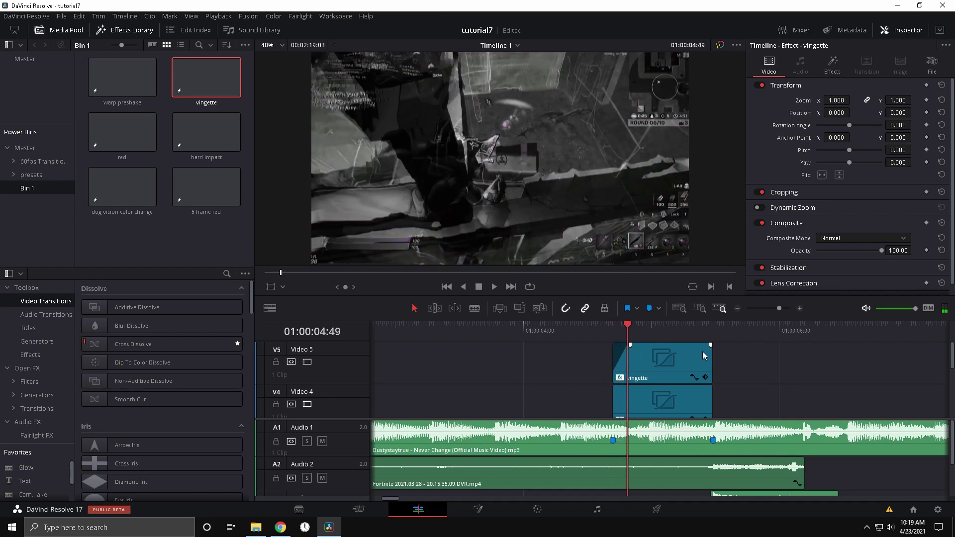
scroll(610, 367, down, 1)
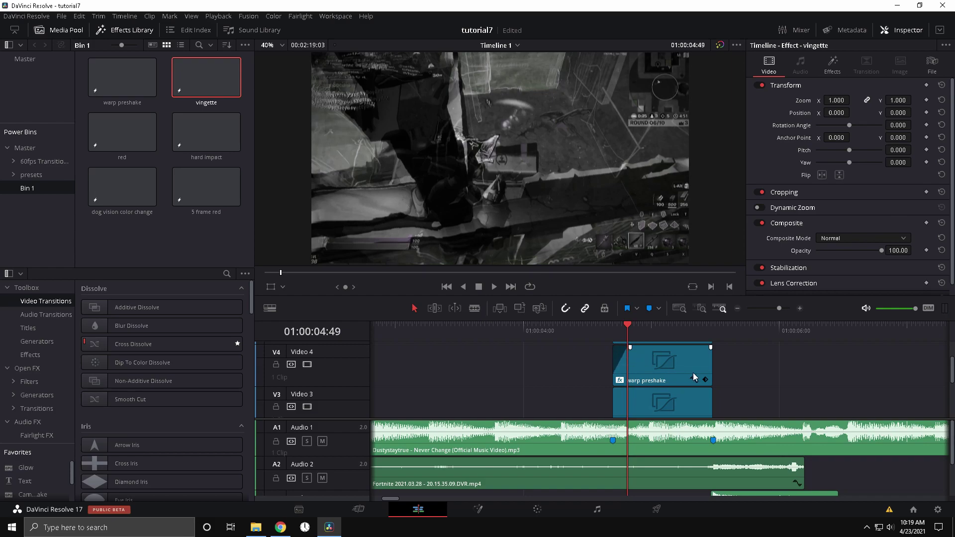
scroll(617, 370, down, 1)
drag(614, 371, 630, 372)
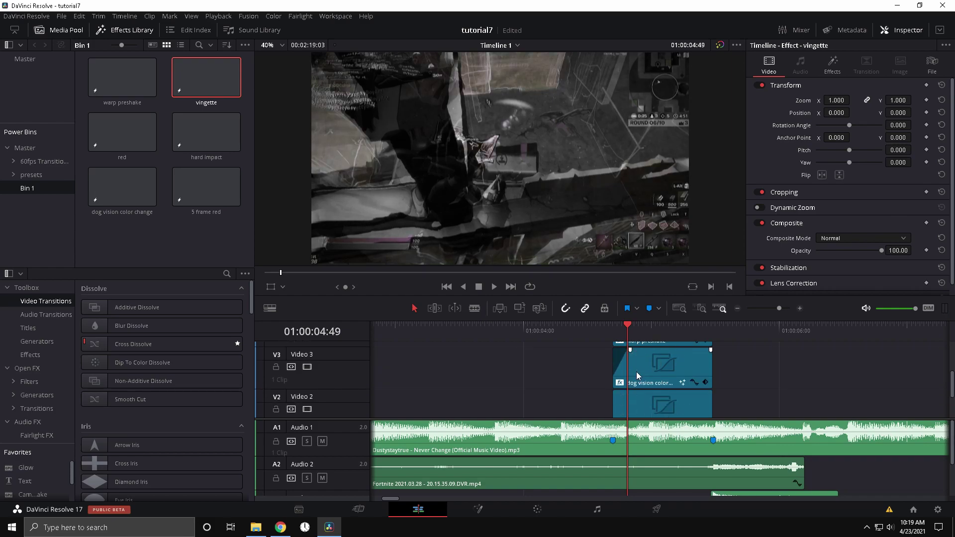
scroll(632, 378, down, 1)
scroll(634, 385, down, 1)
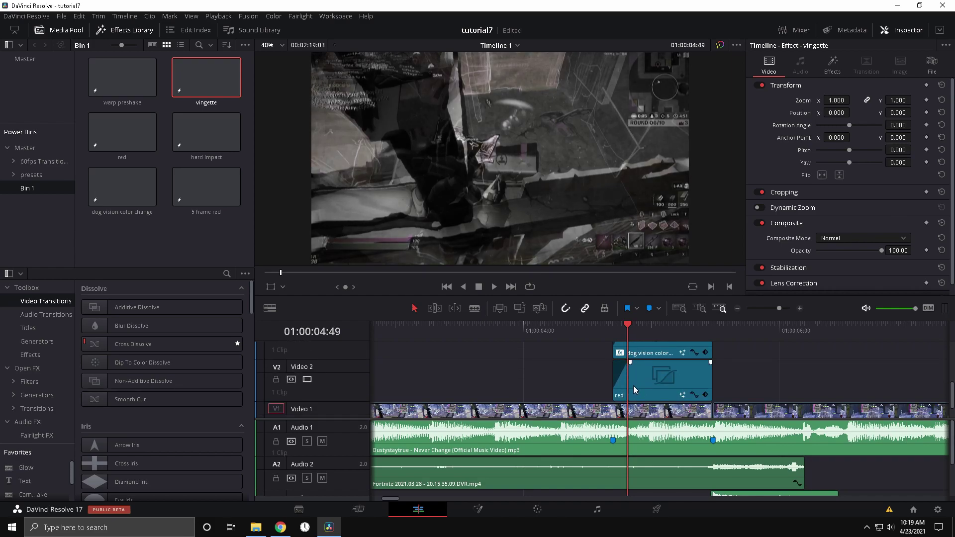
click(618, 325)
key(space)
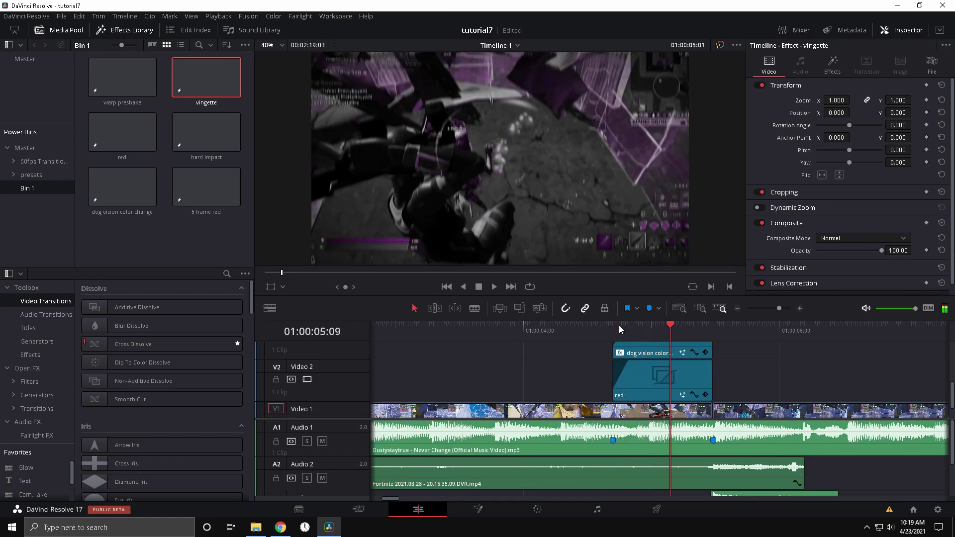
Step: Scrub to the start of the stacked preset clips and play them to check how their fade-ins look together
scroll(642, 343, up, 1)
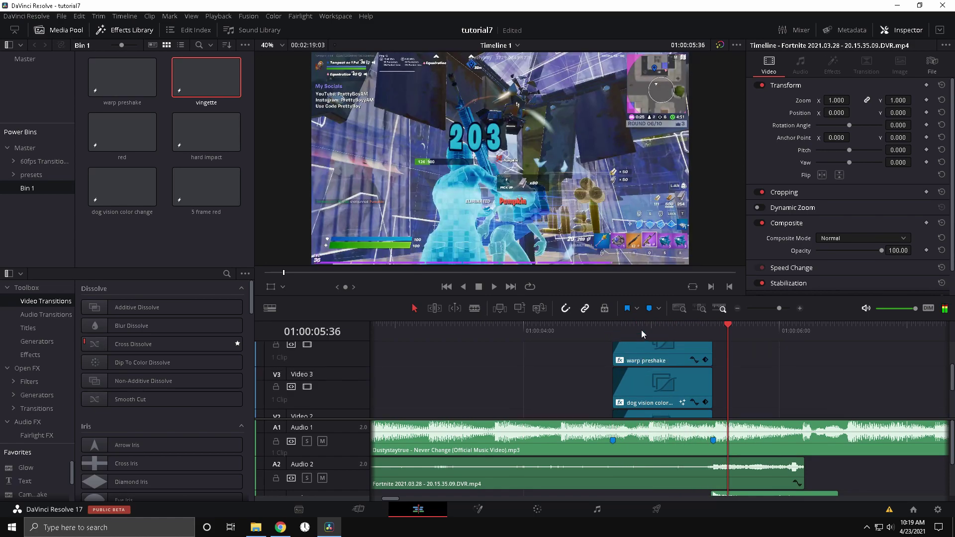
drag(641, 330, 623, 348)
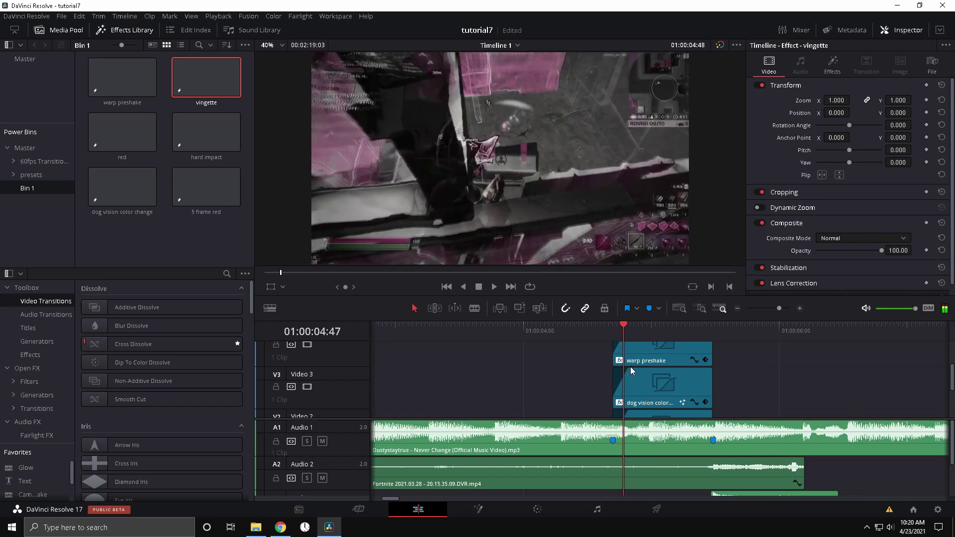
scroll(627, 370, up, 2)
click(616, 336)
key(space)
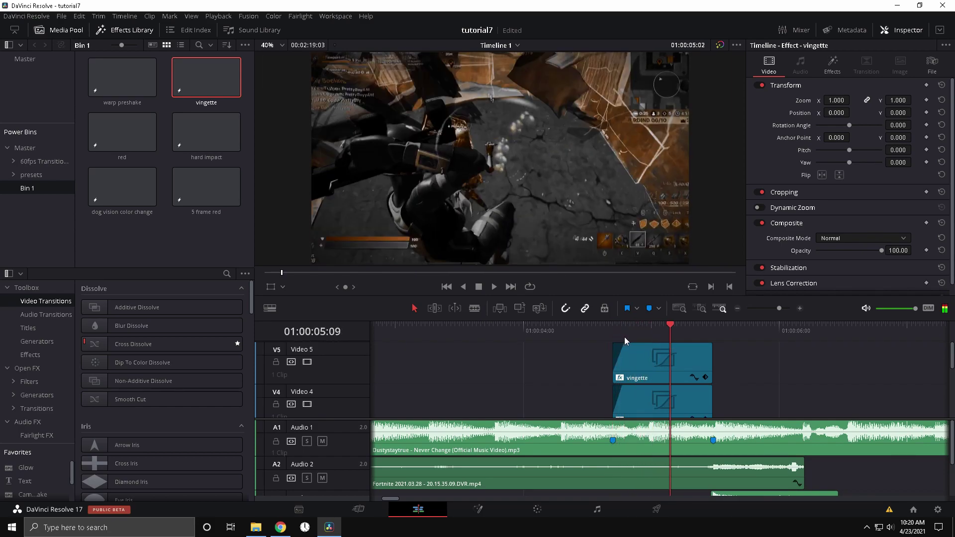
Step: Add hard impact from Bin 1 on Video 4 at 01:00:05:29, directly after warp preshake, and play it
drag(709, 332, 714, 333)
click(183, 164)
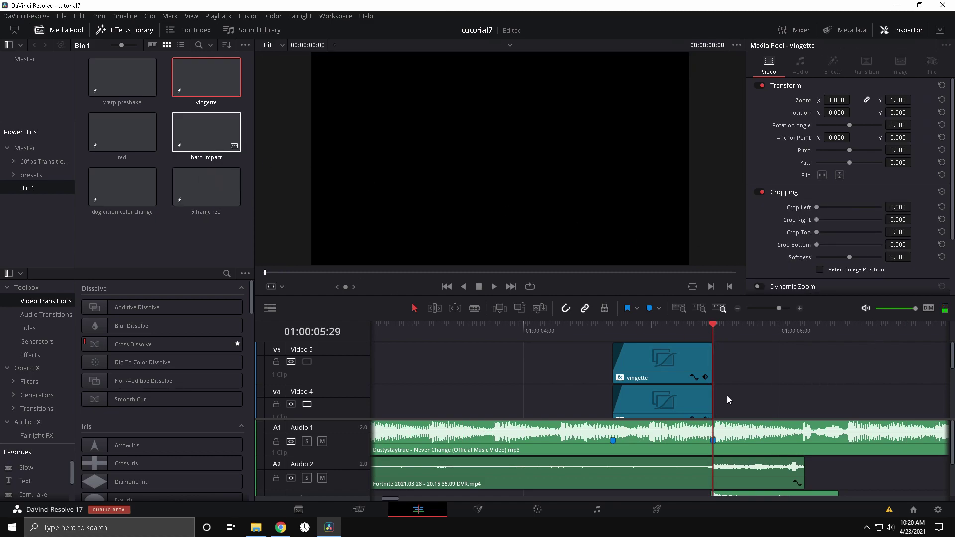
drag(206, 132, 736, 416)
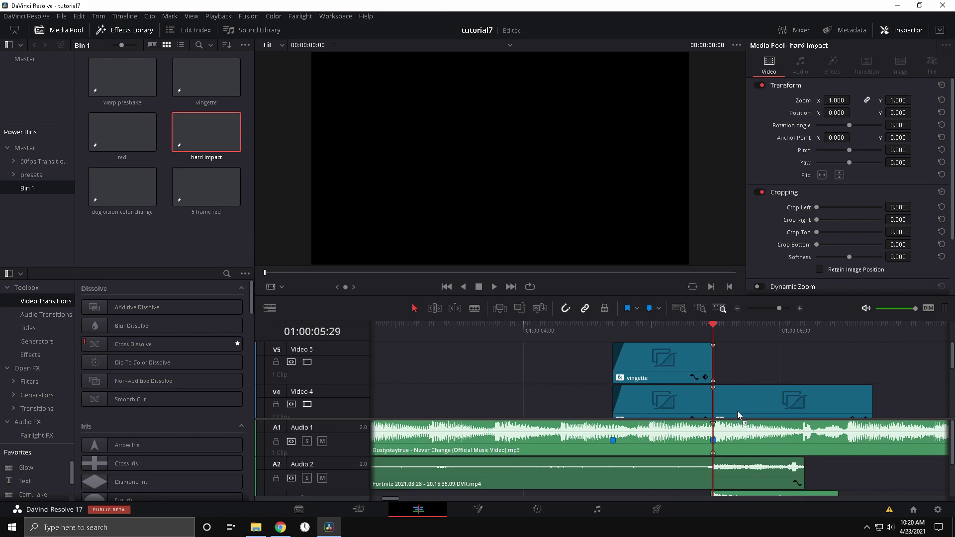
click(740, 357)
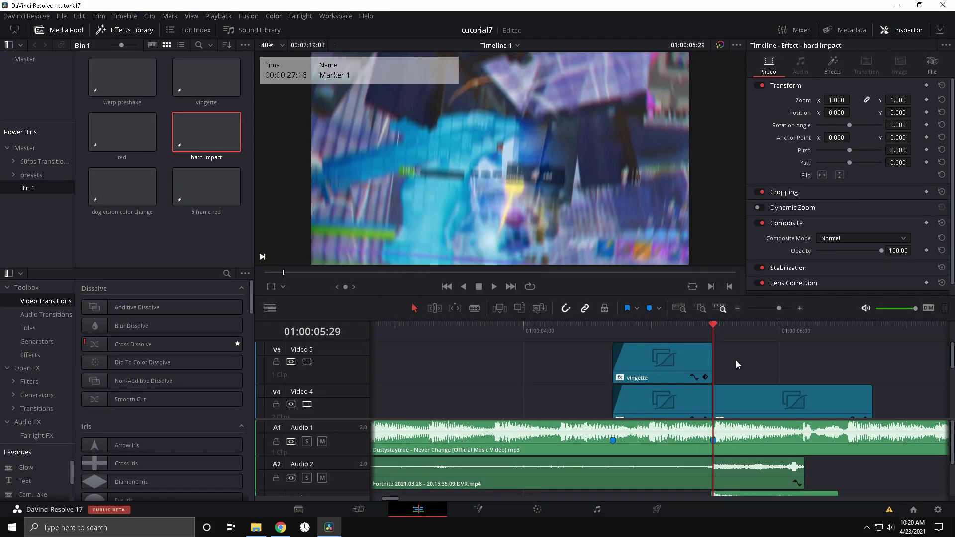
key(space)
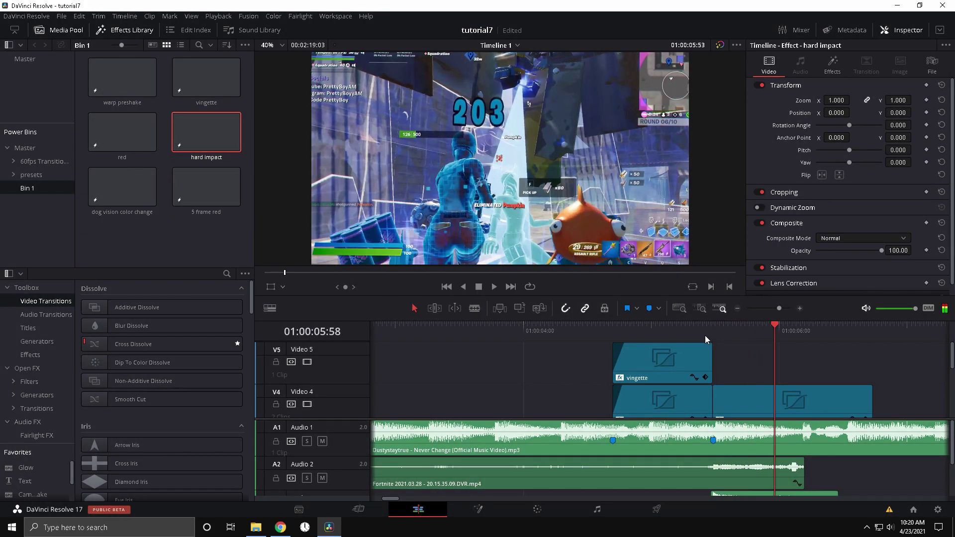
key(space)
Step: Move the hard impact clip down to Video 2, directly after the red clip, and play it from its start
scroll(864, 371, down, 1)
scroll(861, 372, down, 2)
scroll(861, 372, up, 2)
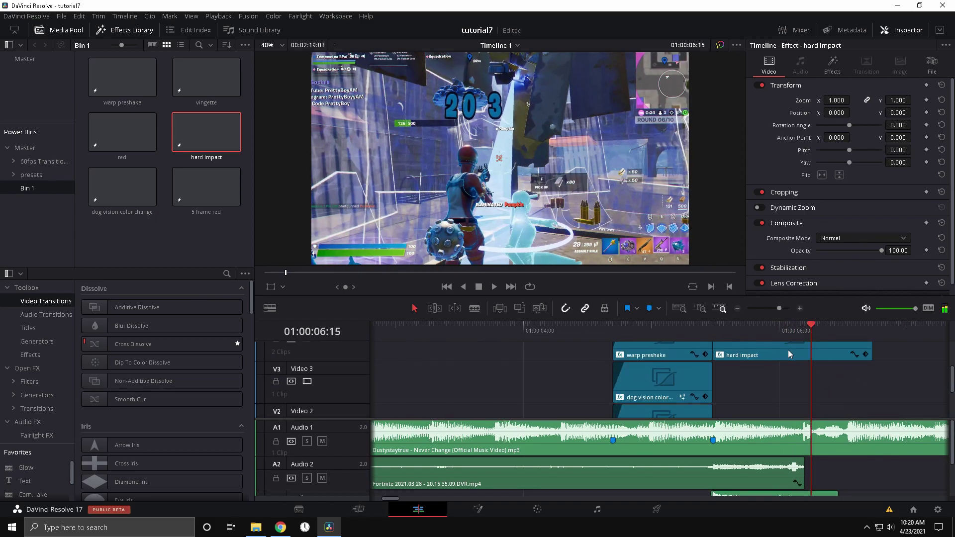
drag(776, 351, 779, 413)
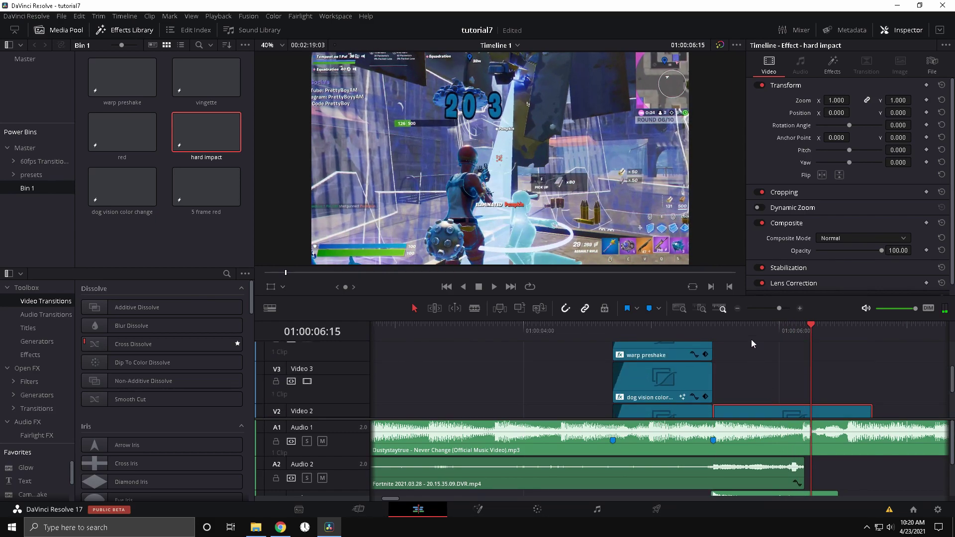
click(711, 336)
key(space)
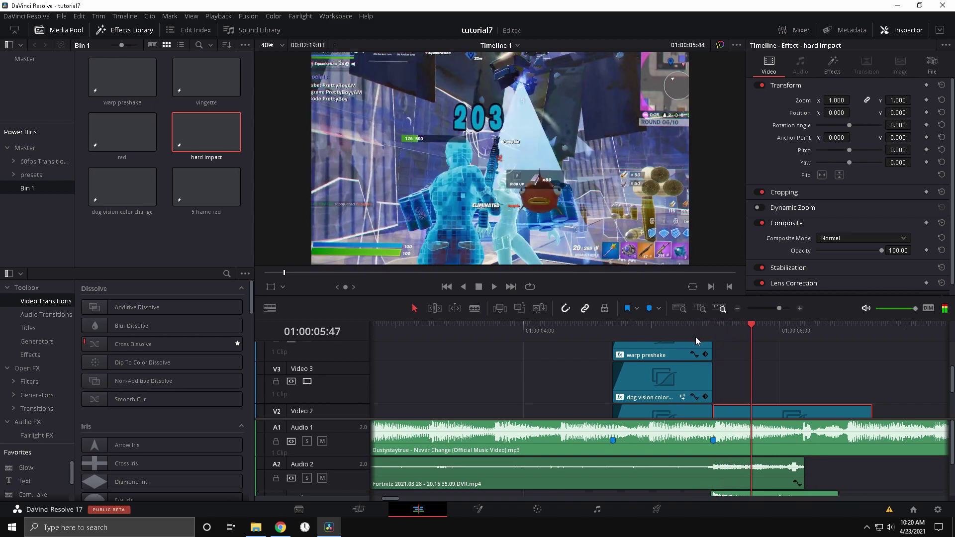
key(space)
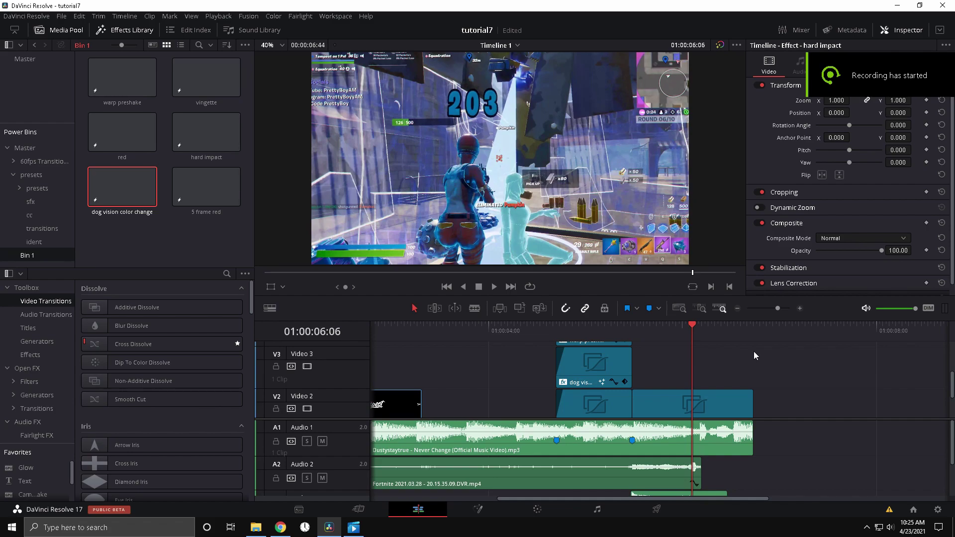
Step: Set the S_DogVision saturation of the dog vision color change clip to 2.000 and check the color at 01:00:05:14
click(590, 328)
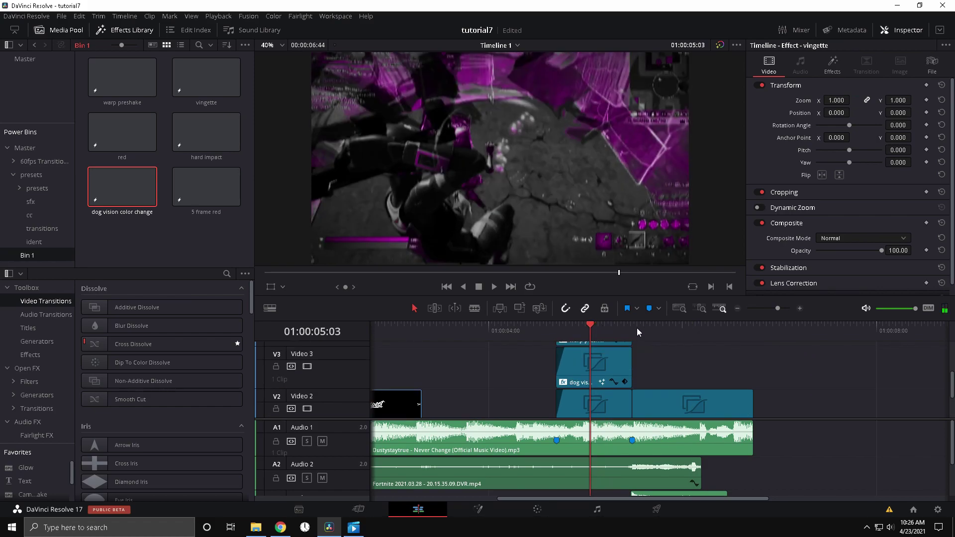
click(600, 363)
click(831, 65)
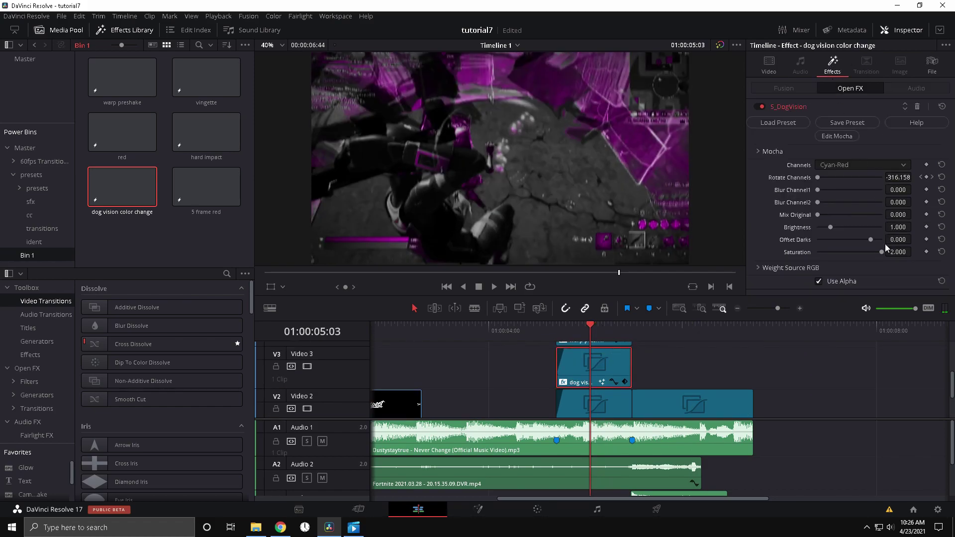
drag(848, 254, 899, 255)
mouse_move(609, 323)
mouse_down()
mouse_move(591, 321)
mouse_move(608, 323)
mouse_up()
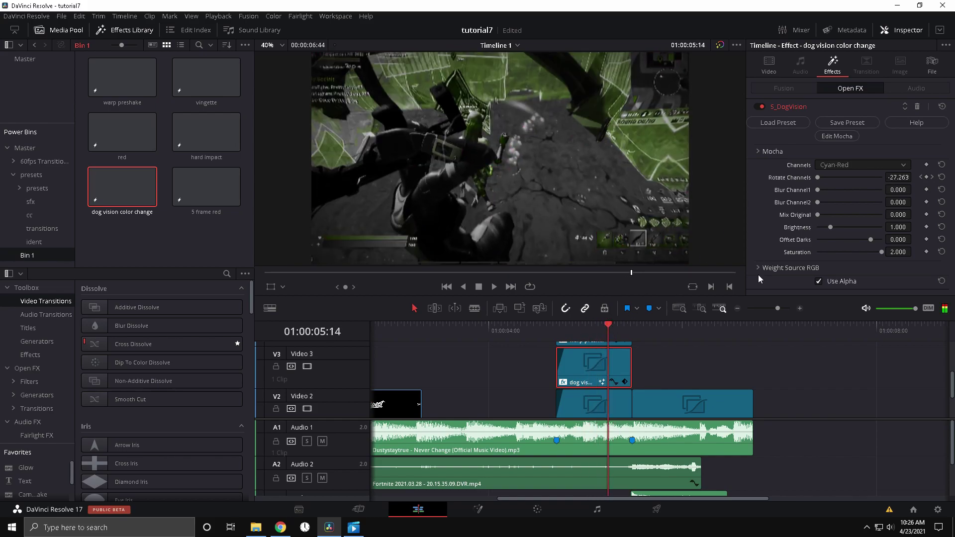
Step: Save the project and look over the sound effect clips on Audio 3 and Audio 4
key(ctrl+s)
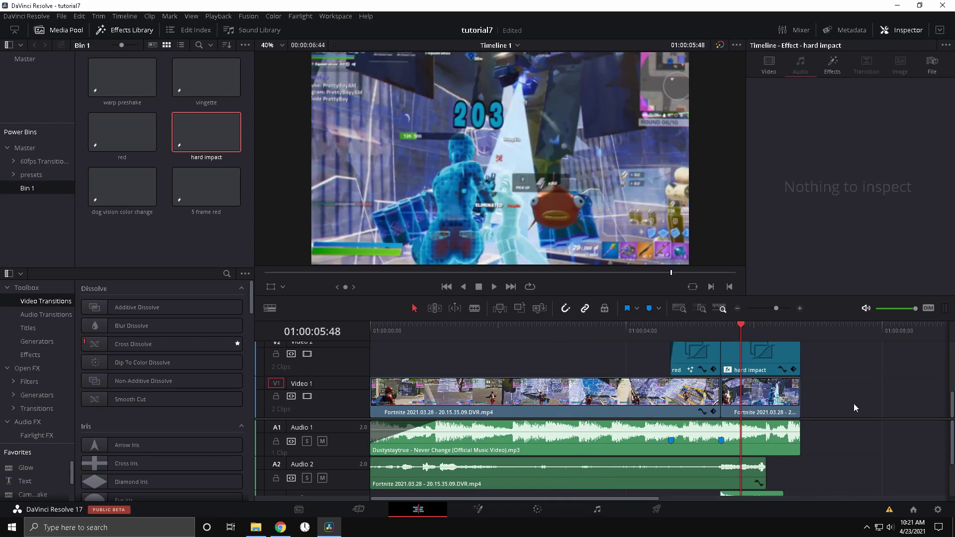
scroll(818, 442, down, 4)
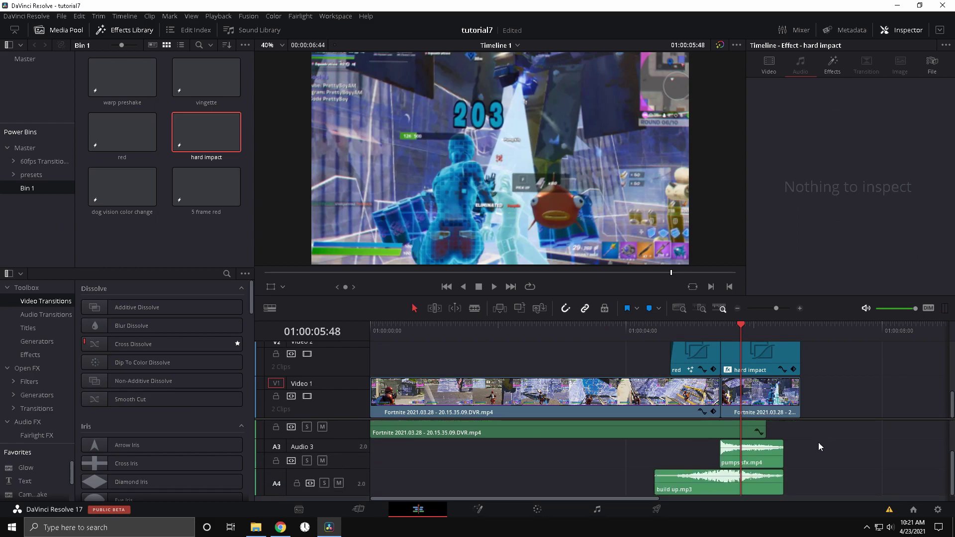